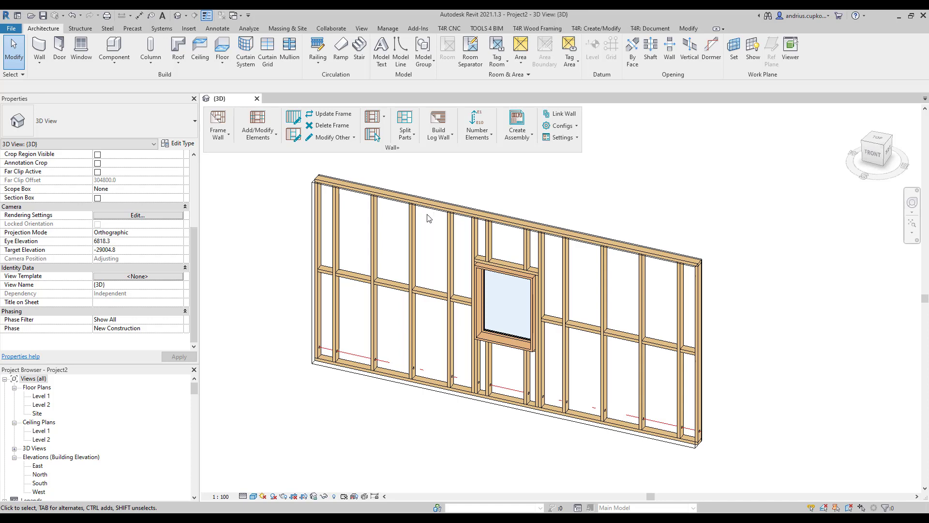
Select a vertical stud and review its framing data: member type Stud, mark VS, wood grade C16.
left_click(375, 239)
scroll(99, 255, "down", 10)
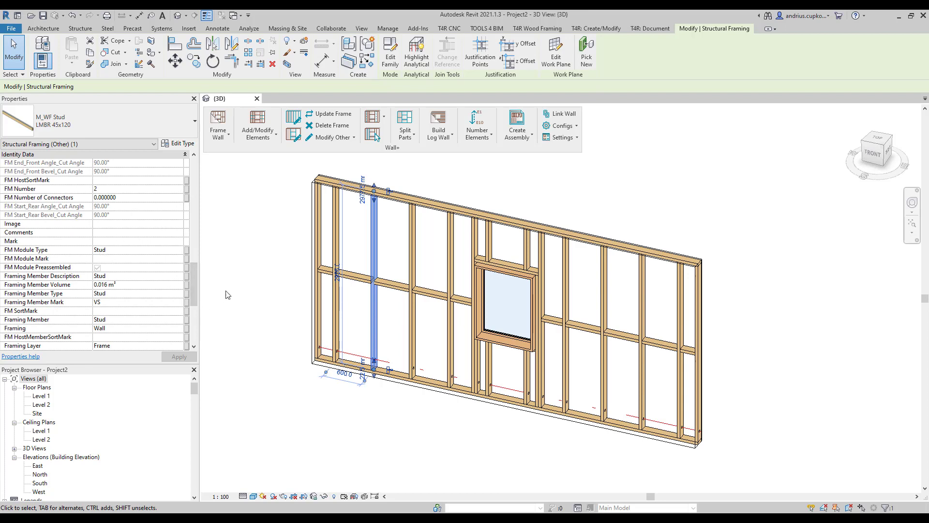
left_click_drag(193, 282, 193, 292)
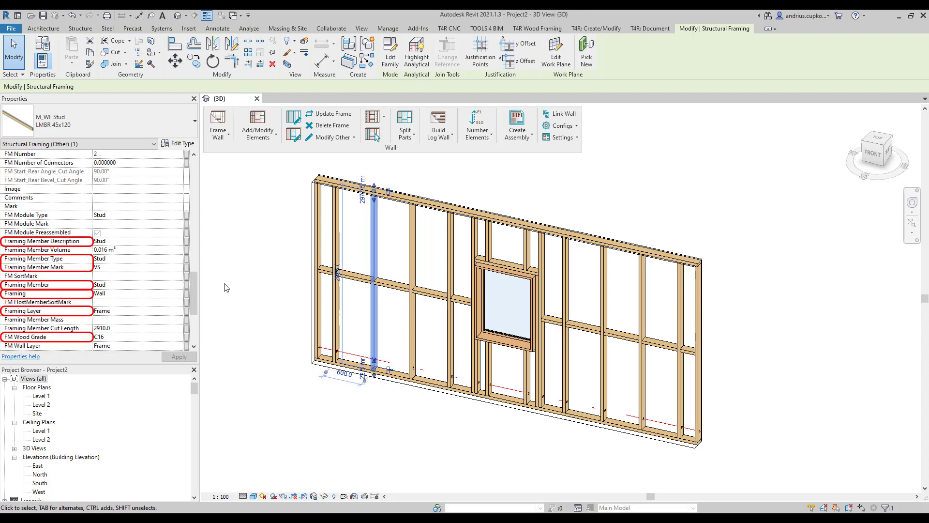
Review the framing Elements Mark Definitions, then a panel's paneling configuration Mark Settings.
left_click(561, 125)
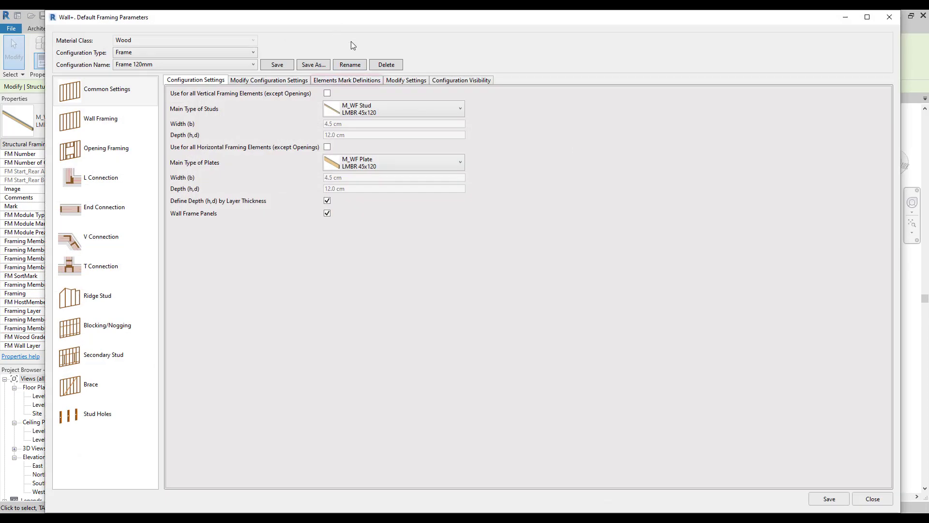
left_click(347, 82)
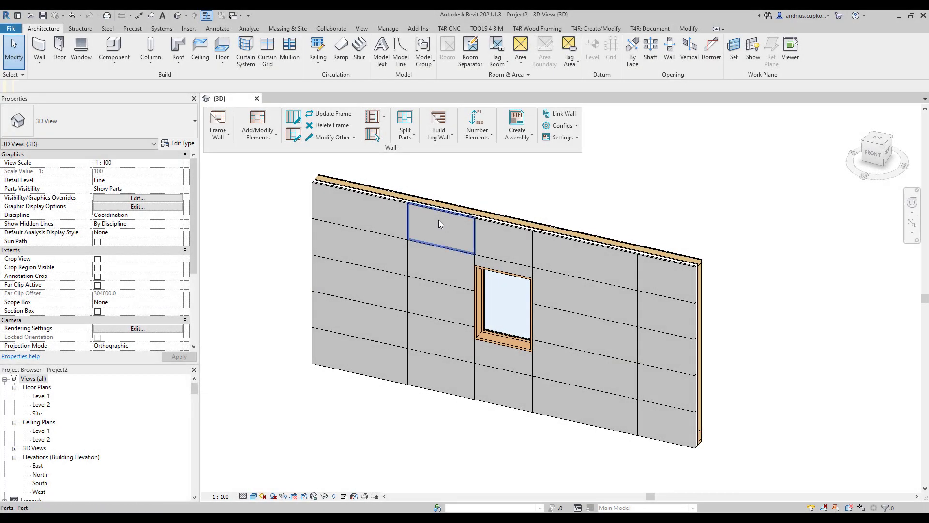
left_click(439, 223)
scroll(121, 271, "down", 5)
scroll(121, 271, "down", 4)
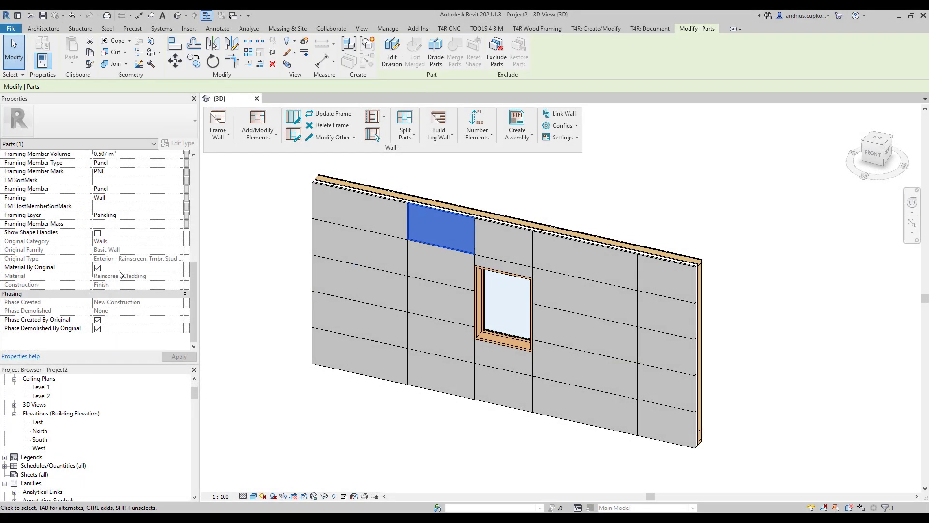
left_click(572, 125)
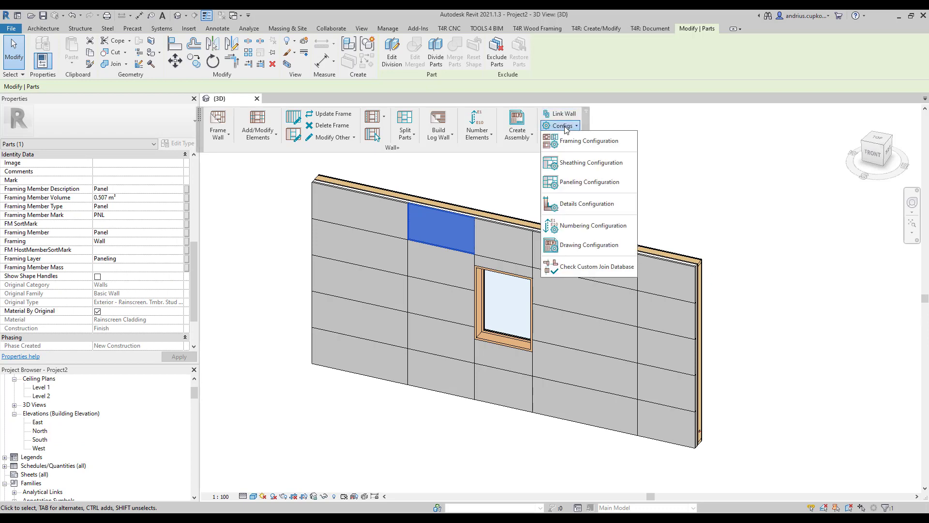
left_click(600, 188)
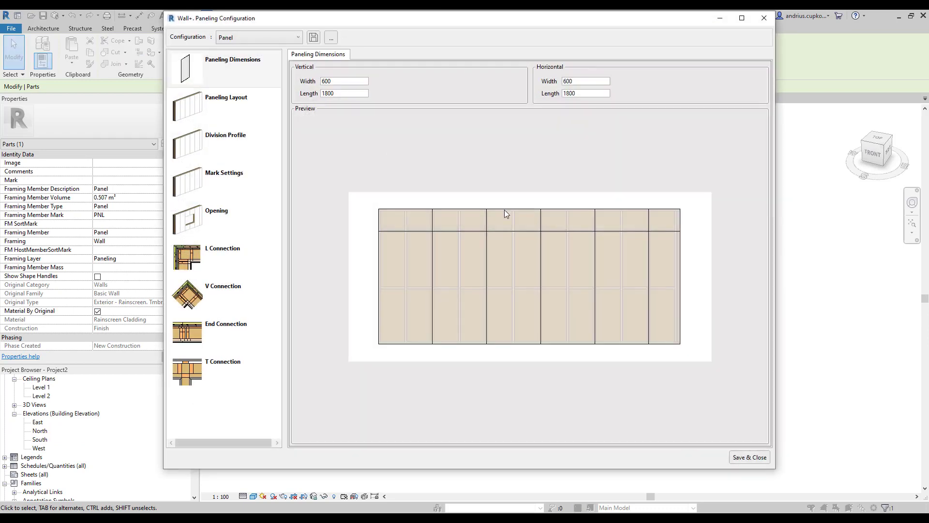
left_click(240, 186)
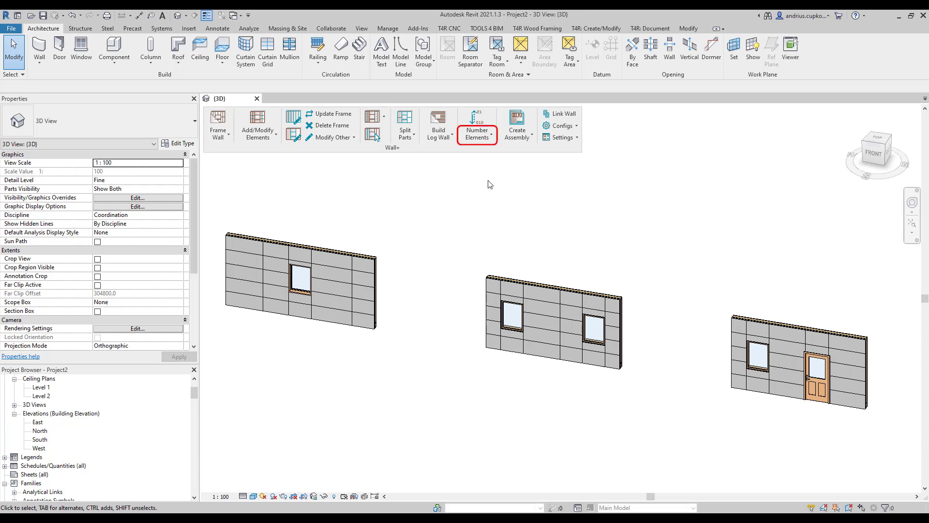
Number all walls by Sort Mark and confirm the left wall's Mark reads W-1.
left_click(491, 137)
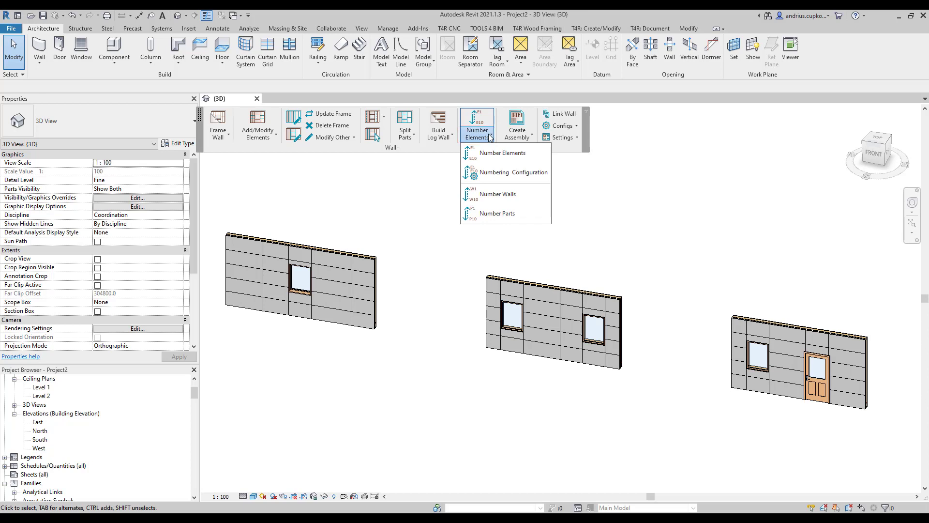
left_click(526, 192)
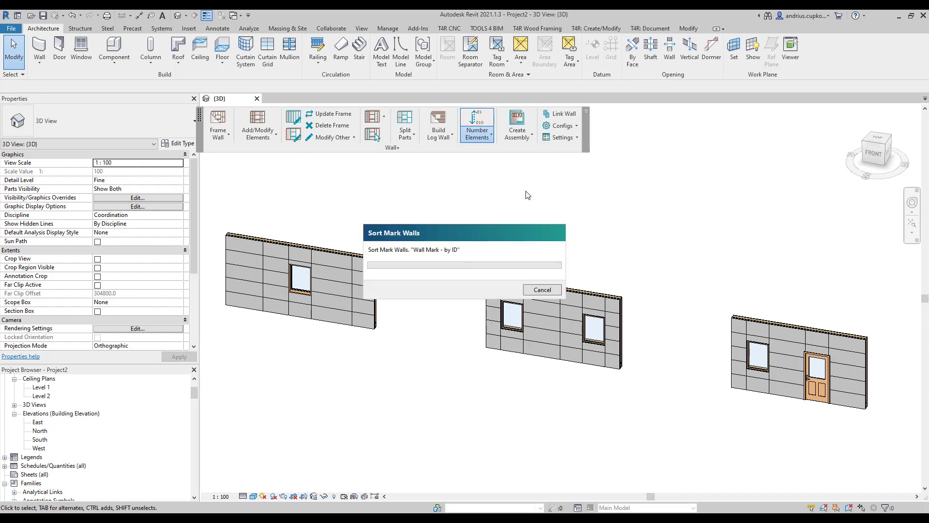
key("Tab")
left_click(227, 236)
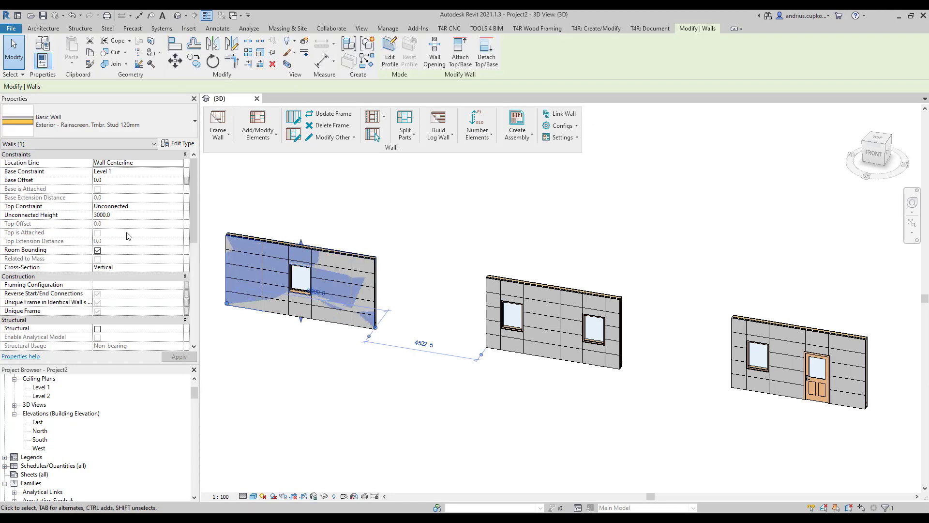
scroll(120, 234, "down", 5)
left_click(121, 275)
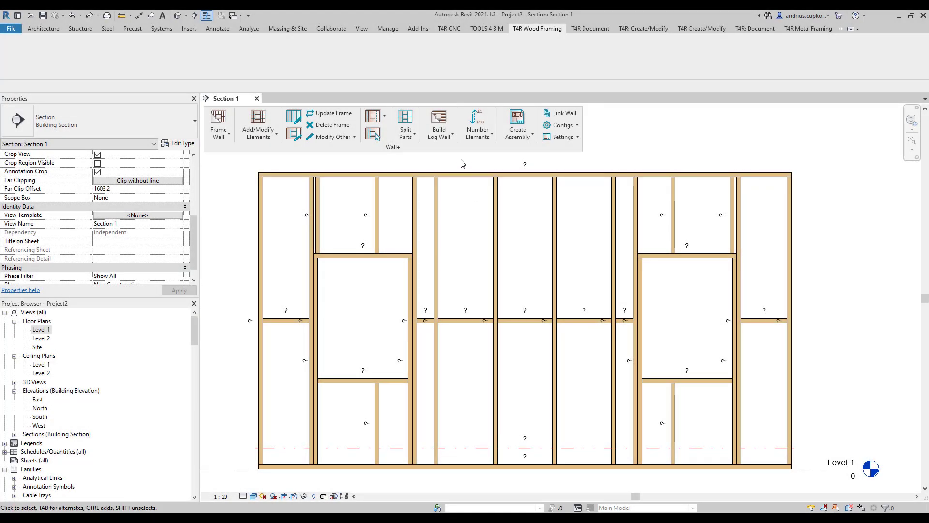
Number the walls' framing elements and confirm a stud's FM SortMark is VS-1.
left_click(478, 132)
left_click(503, 152)
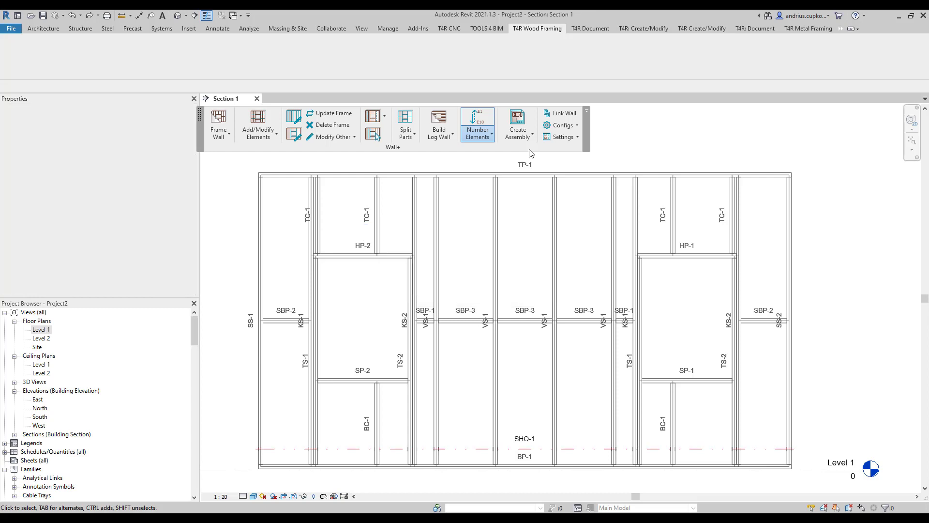
scroll(124, 202, "down", 10)
left_click(129, 191)
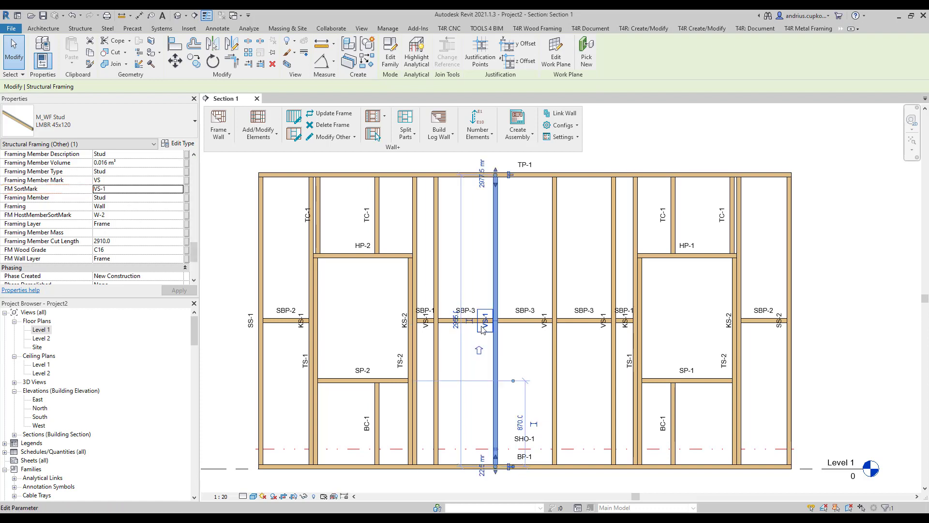
Number the wall parts.
scroll(129, 219, "up", 8)
scroll(128, 219, "up", 2)
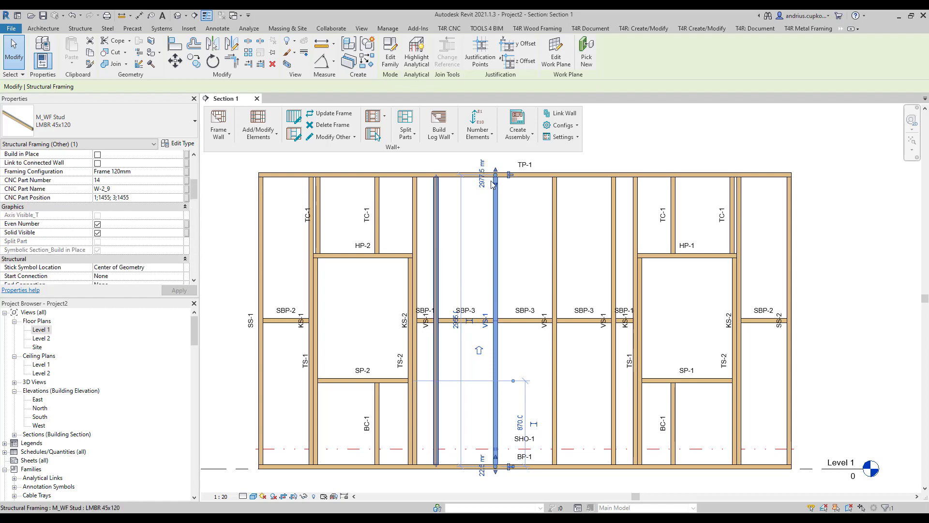
left_click(478, 133)
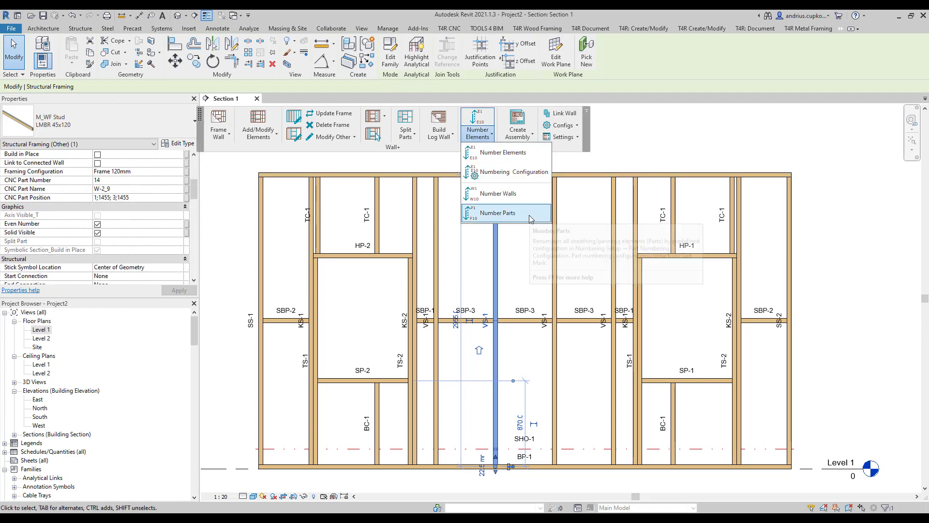
left_click(533, 214)
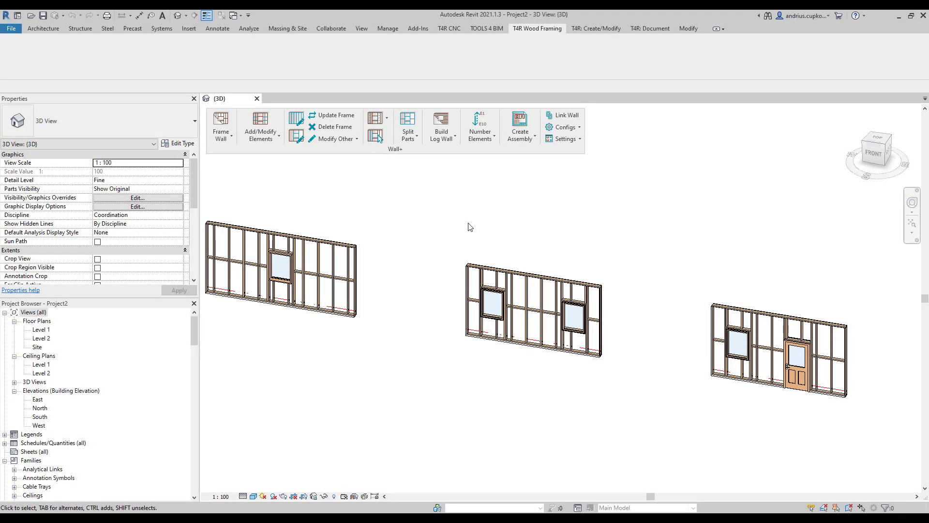
Open the Numbering Configuration and review its Configuration dropdown and extra options unchanged.
left_click(480, 136)
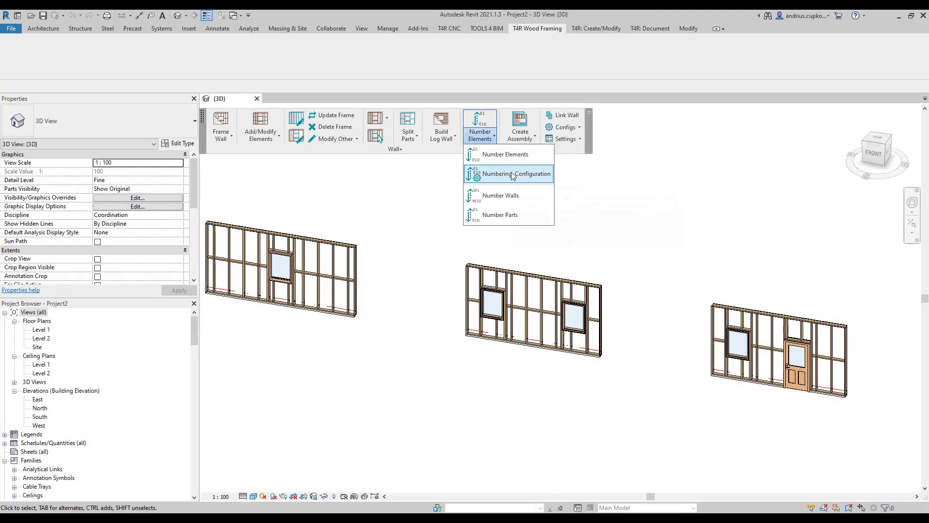
left_click(564, 126)
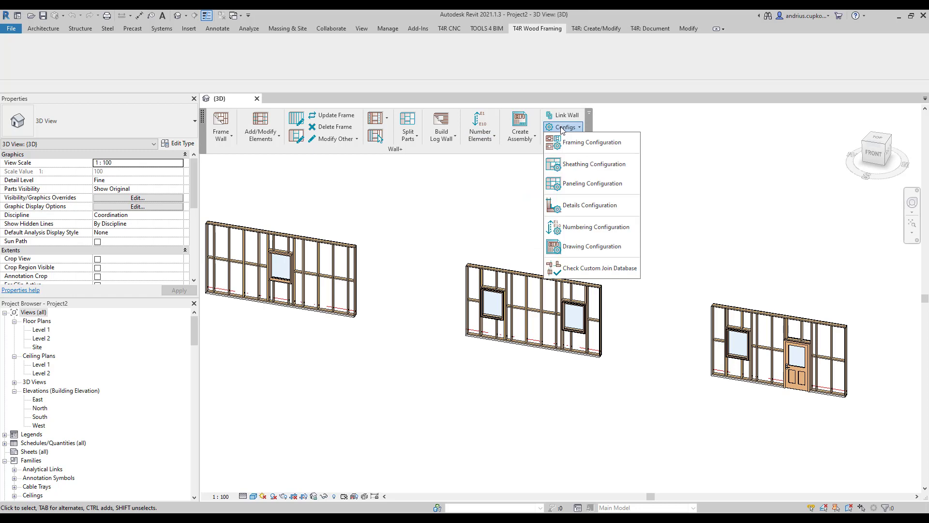
left_click(601, 227)
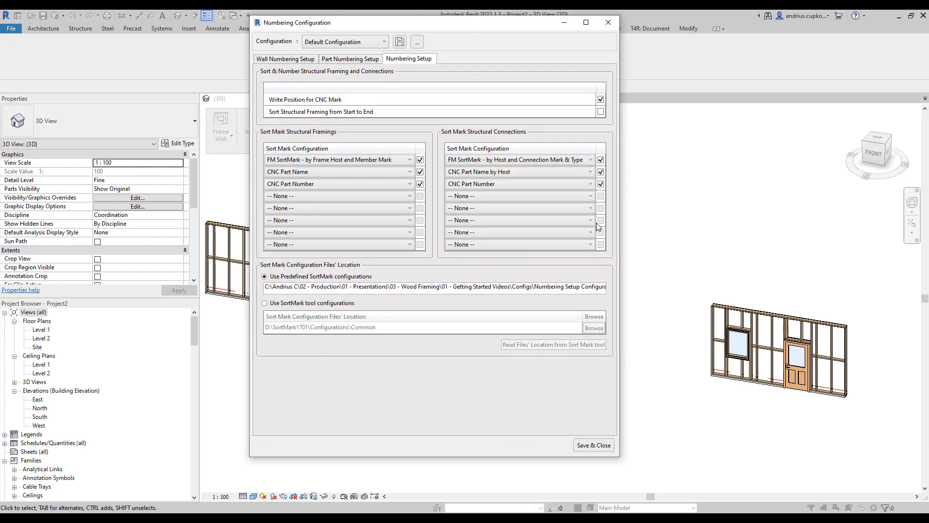
left_click(385, 42)
left_click(386, 43)
left_click(417, 42)
left_click(460, 39)
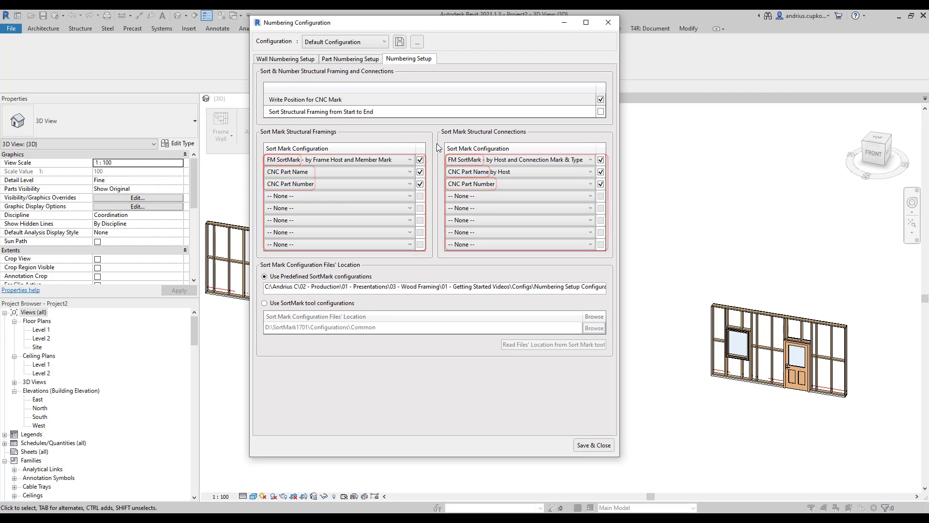
Review the framing Sort Mark rule choices without changing them.
left_click(396, 161)
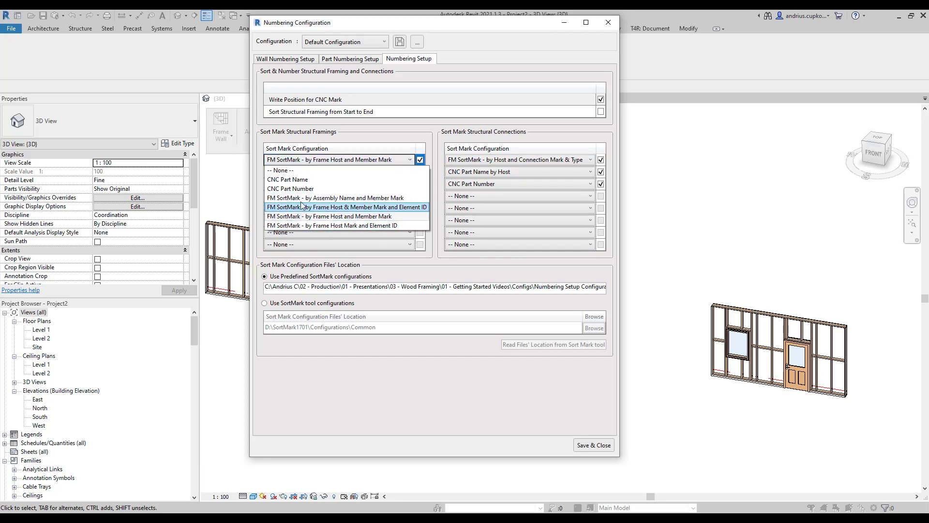
left_click(439, 134)
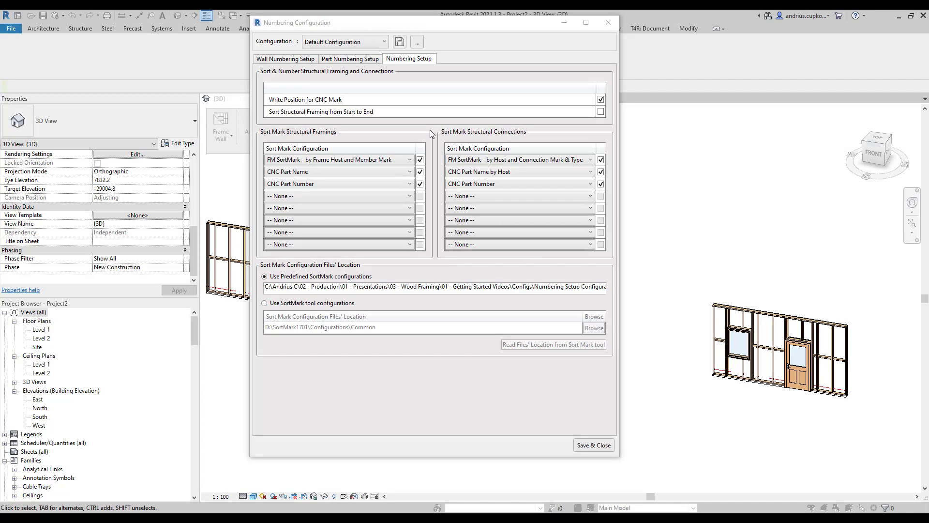
left_click(430, 130)
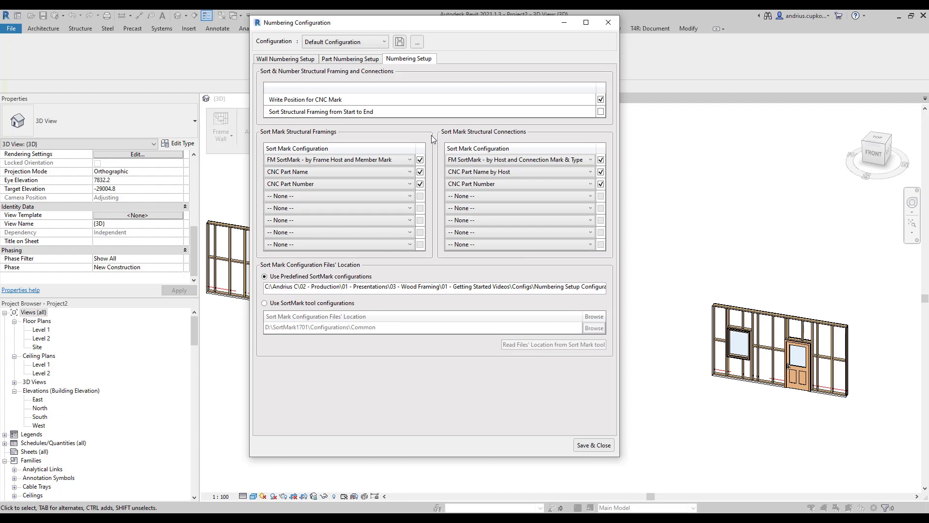
Copy the predefined configuration folder path, then Save & Close the numbering configuration.
left_click_drag(267, 286, 623, 277)
right_click(586, 289)
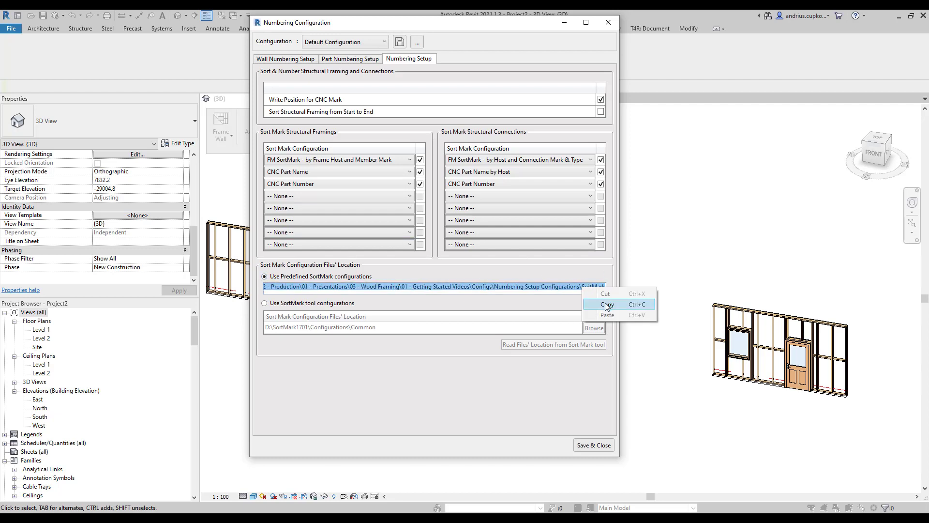
left_click(607, 304)
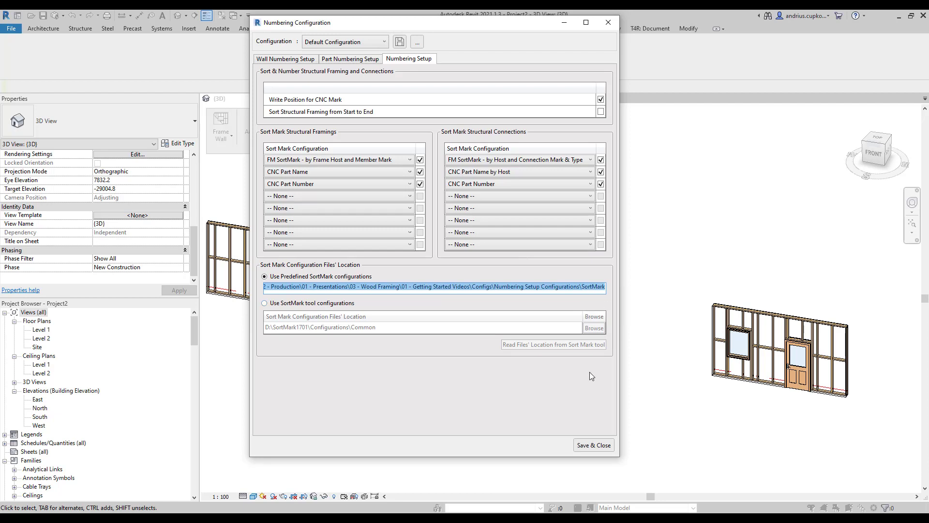
left_click(594, 445)
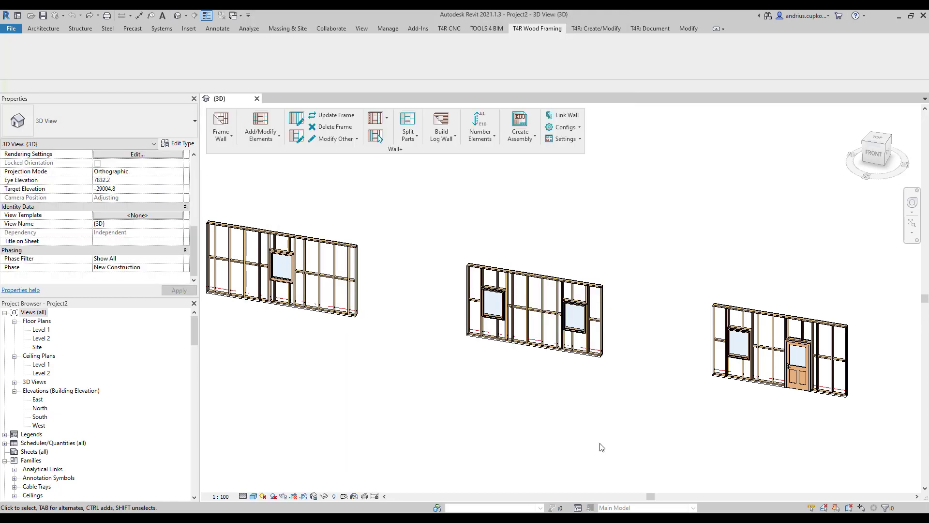
scroll(523, 304, "up", 4)
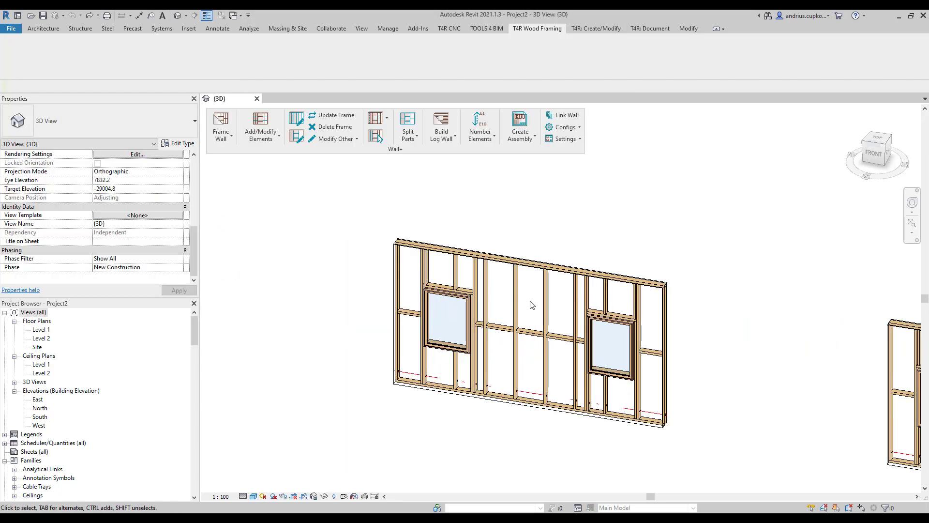
left_click(472, 293)
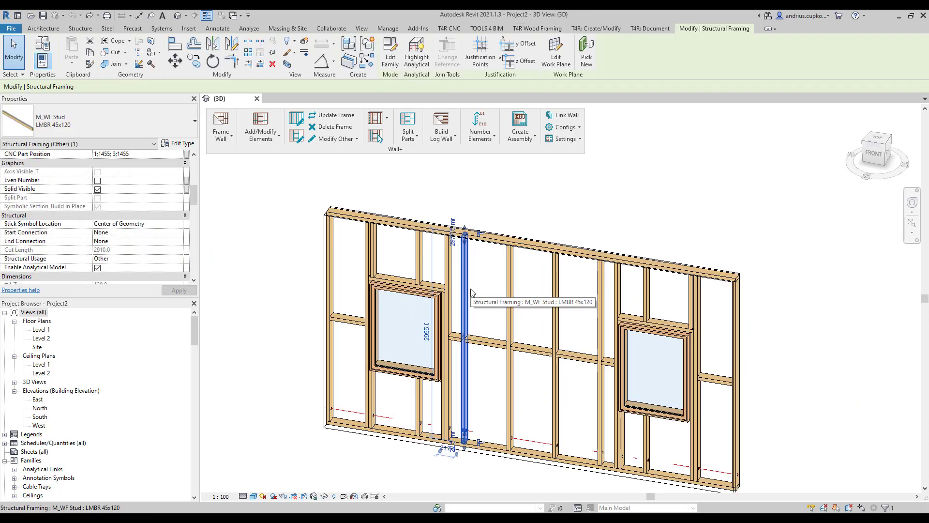
scroll(95, 212, "down", 3)
scroll(94, 211, "down", 8)
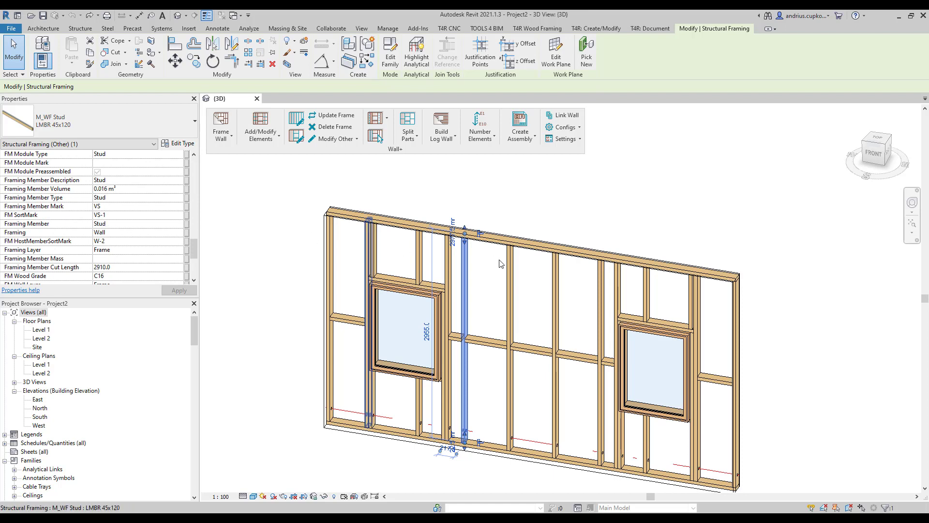
left_click(509, 275)
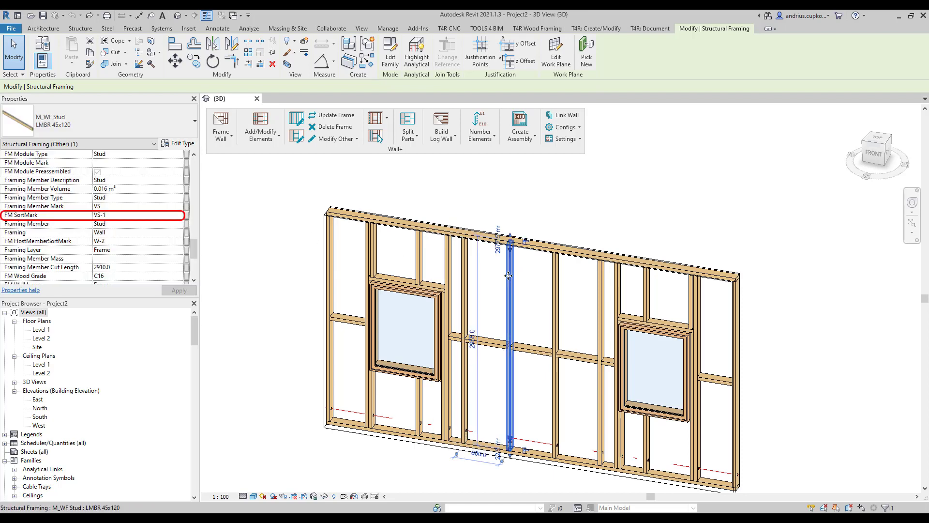
left_click(555, 290)
left_click(599, 299)
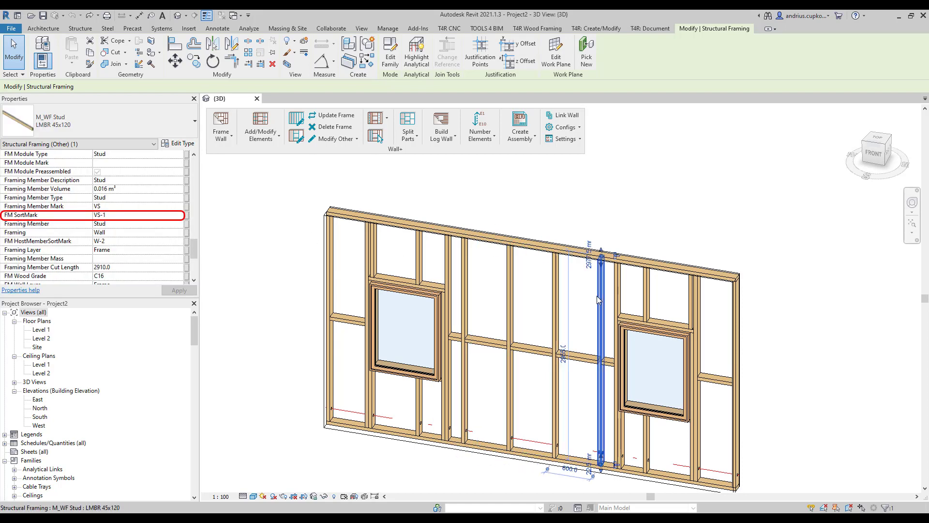
left_click(555, 210)
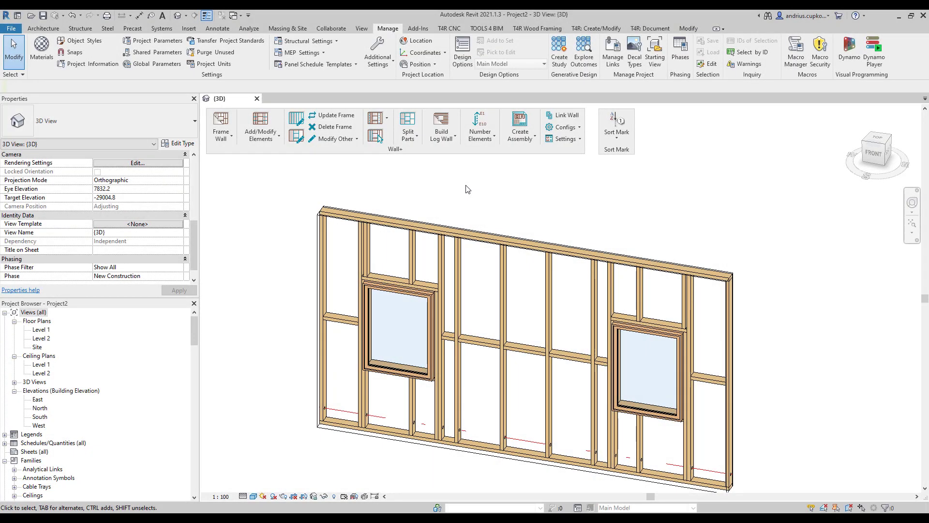
left_click(461, 261)
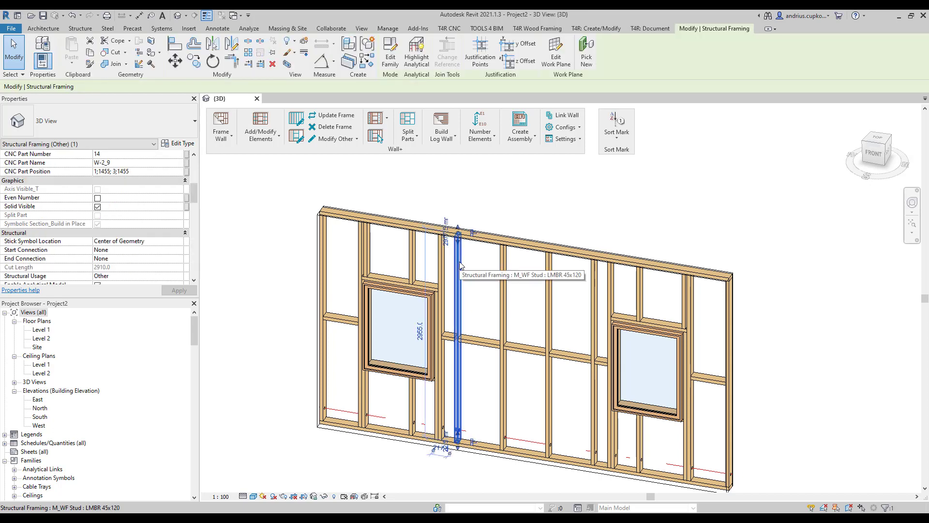
left_click(382, 30)
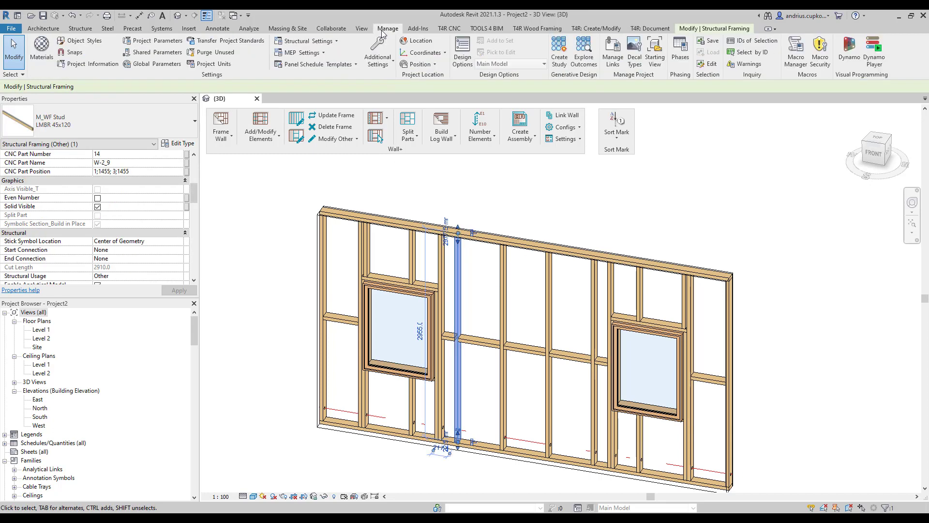
left_click(755, 41)
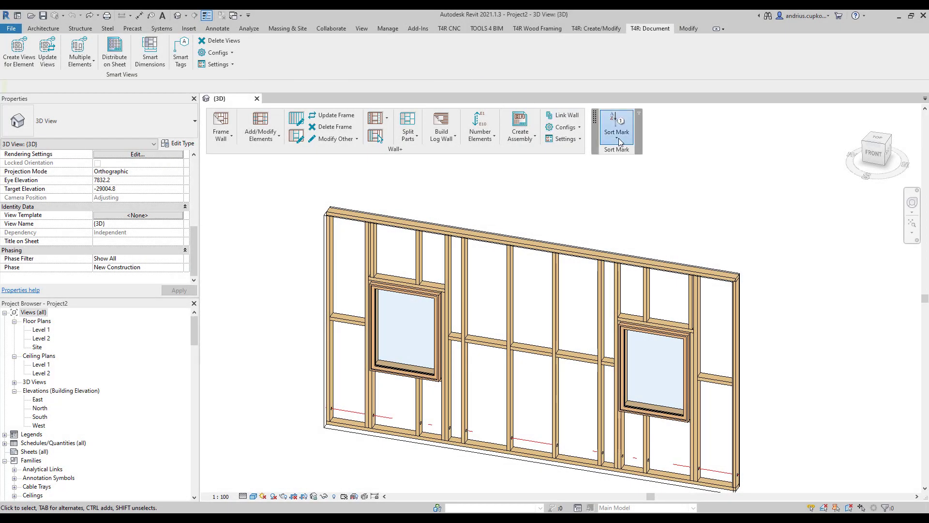
Set Sort Mark configuration files to Shared Company Configurations using the pasted folder path.
left_click(619, 139)
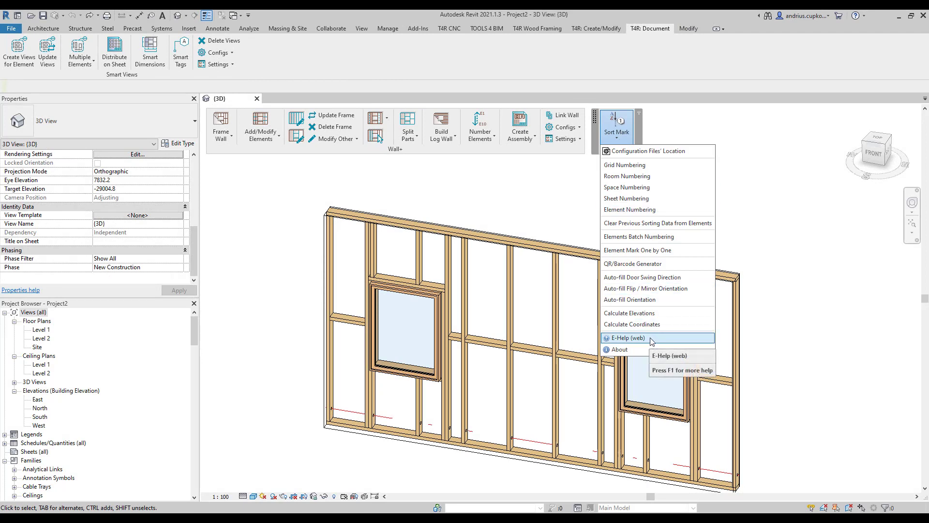
left_click(692, 153)
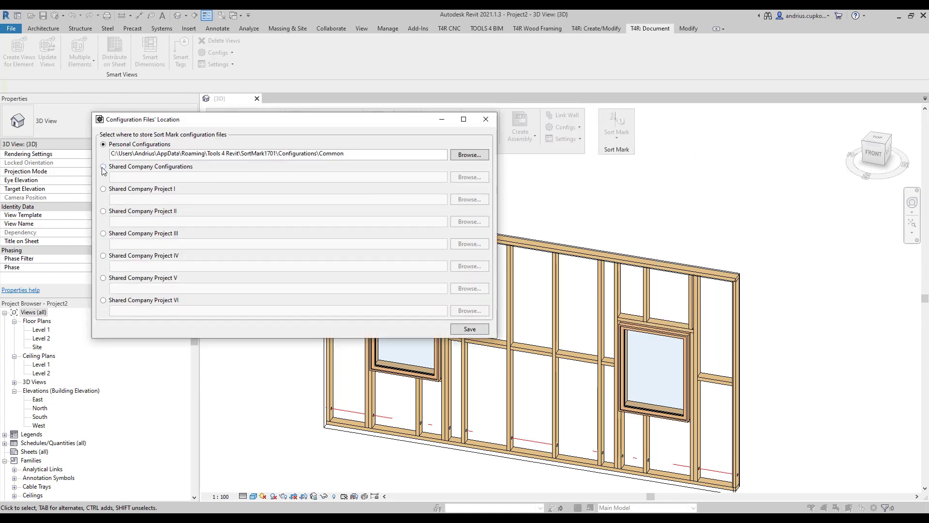
left_click(103, 167)
right_click(116, 175)
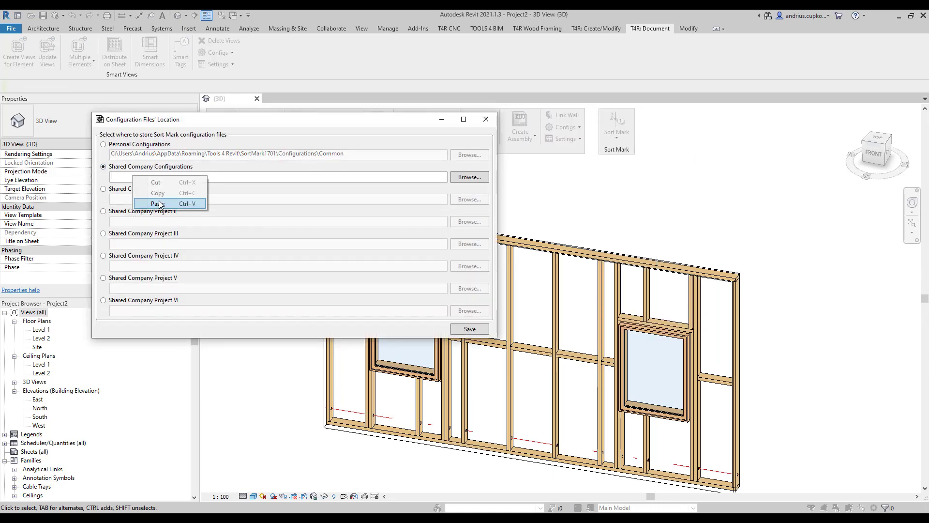
left_click(160, 203)
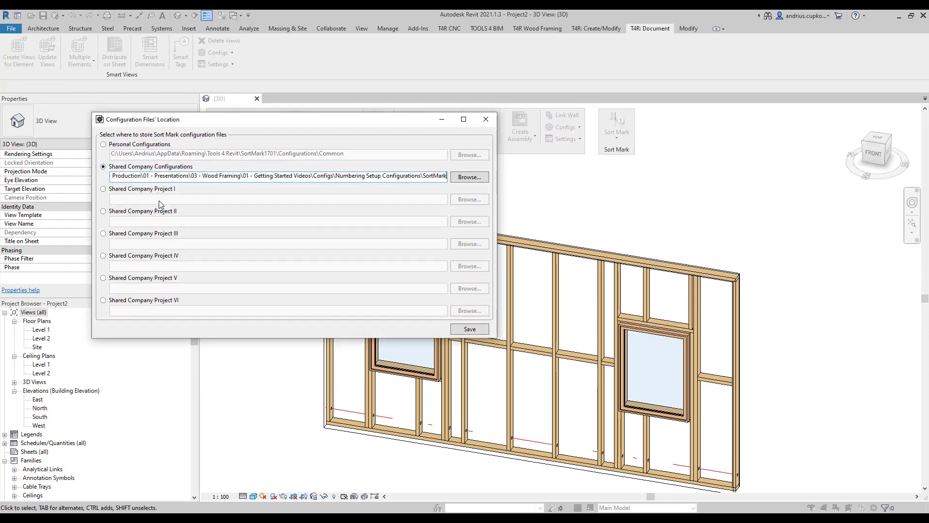
left_click(469, 330)
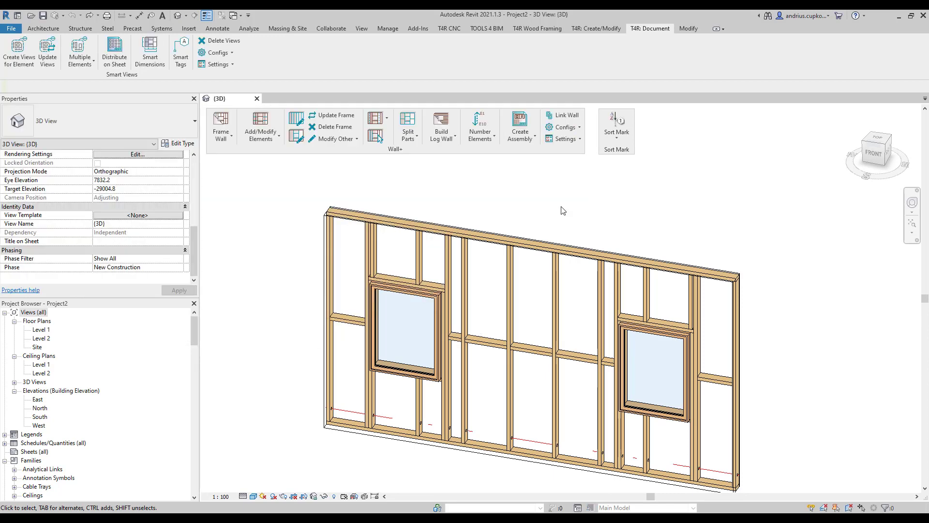
Start Sort Mark Element Numbering with Structural Framing ticked as the category.
left_click(616, 137)
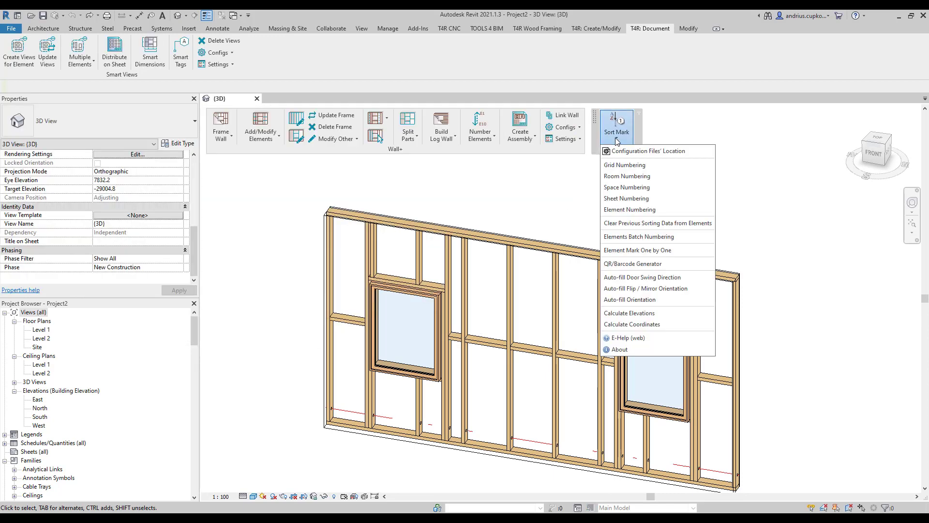
left_click(650, 211)
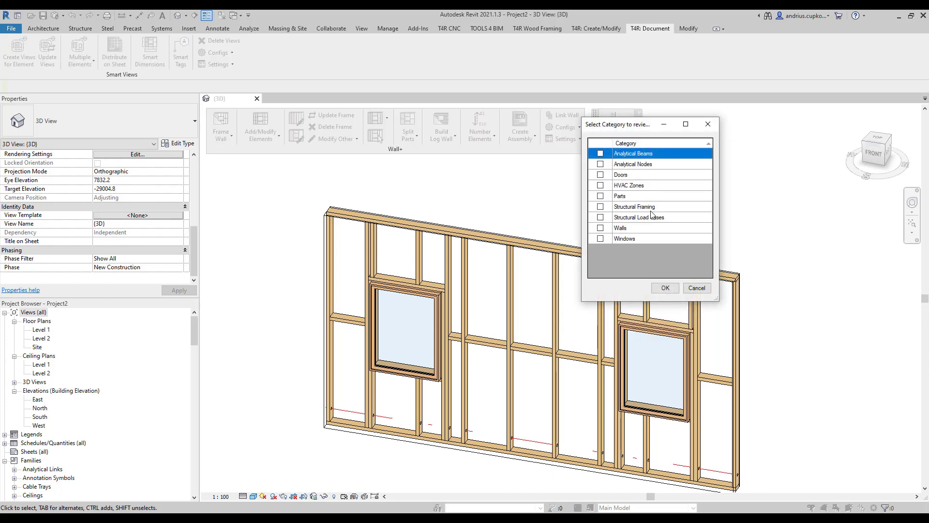
left_click(601, 207)
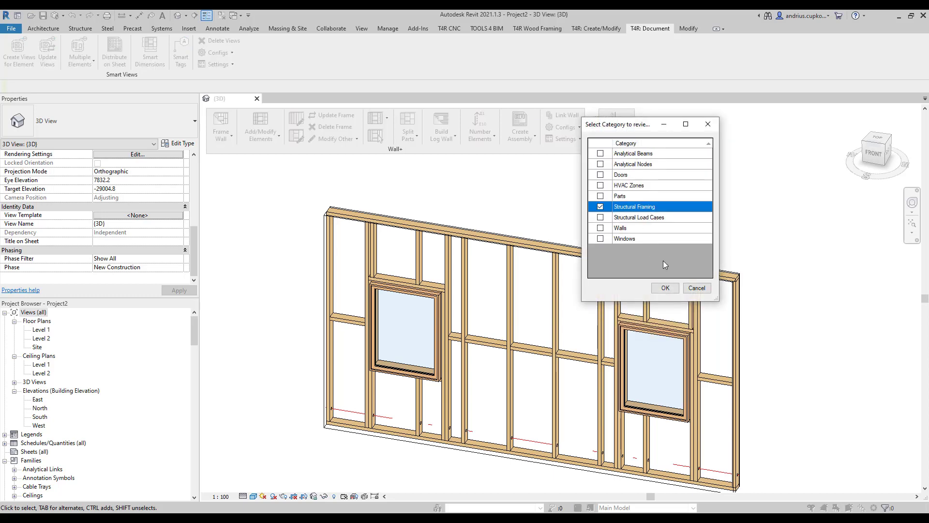
Target FM SortMark and load the 'by Frame Host and Member Mark' configuration.
left_click(671, 287)
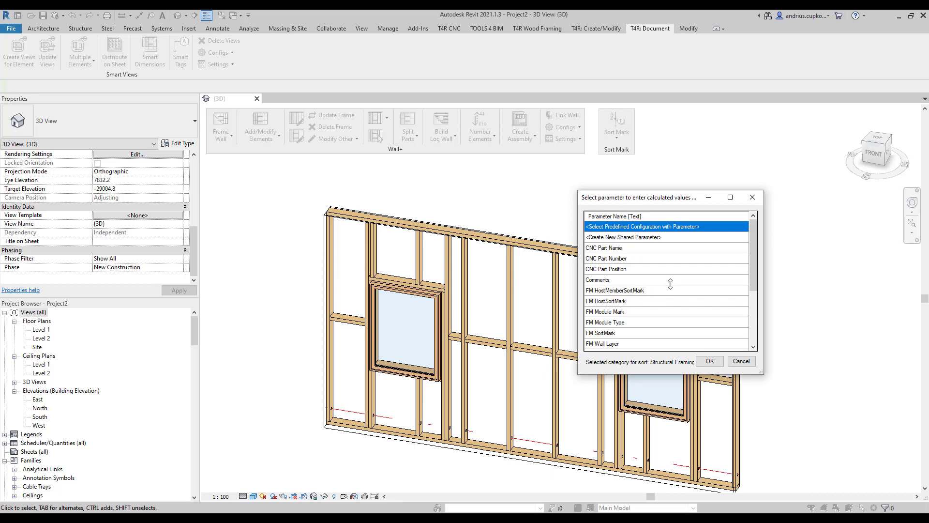
left_click(598, 333)
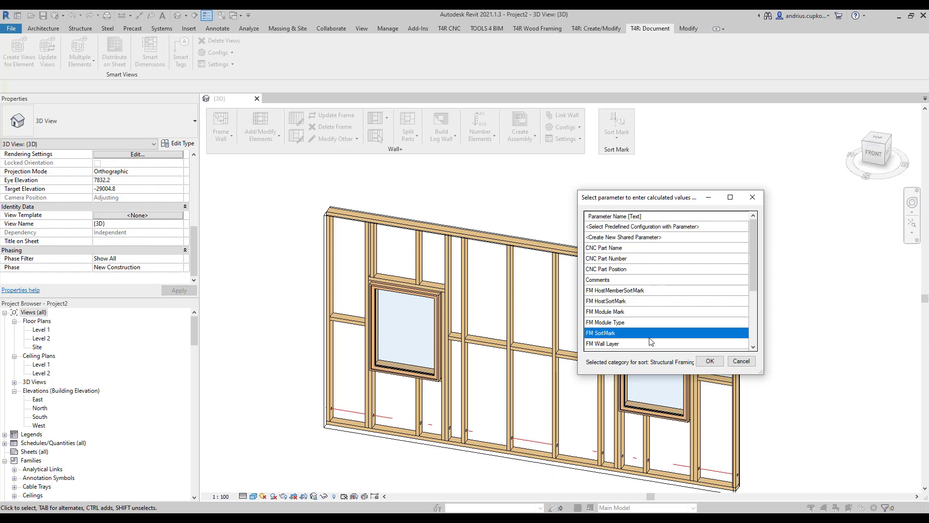
left_click(710, 362)
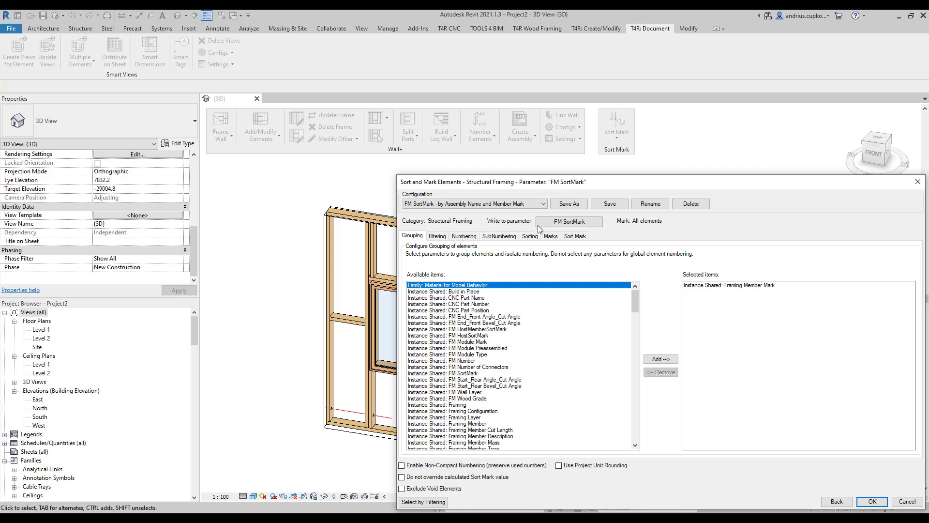
left_click(531, 206)
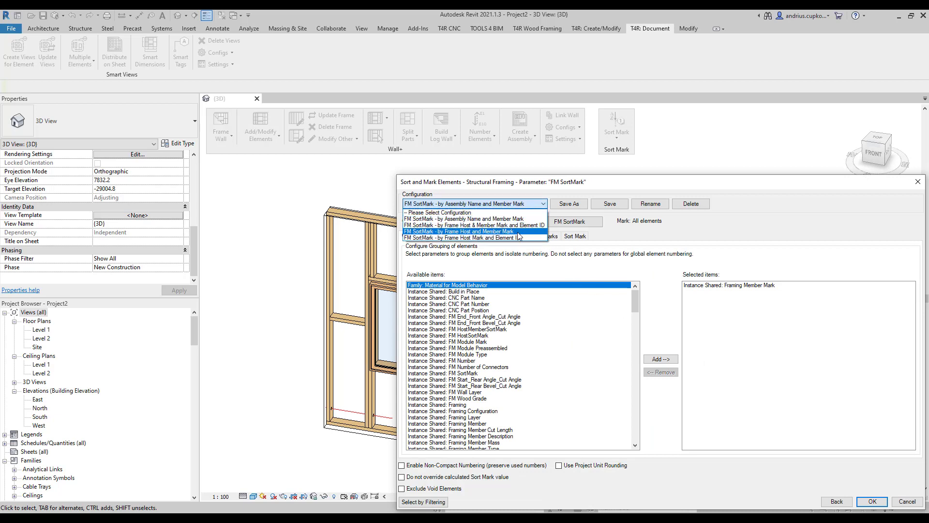
left_click(521, 232)
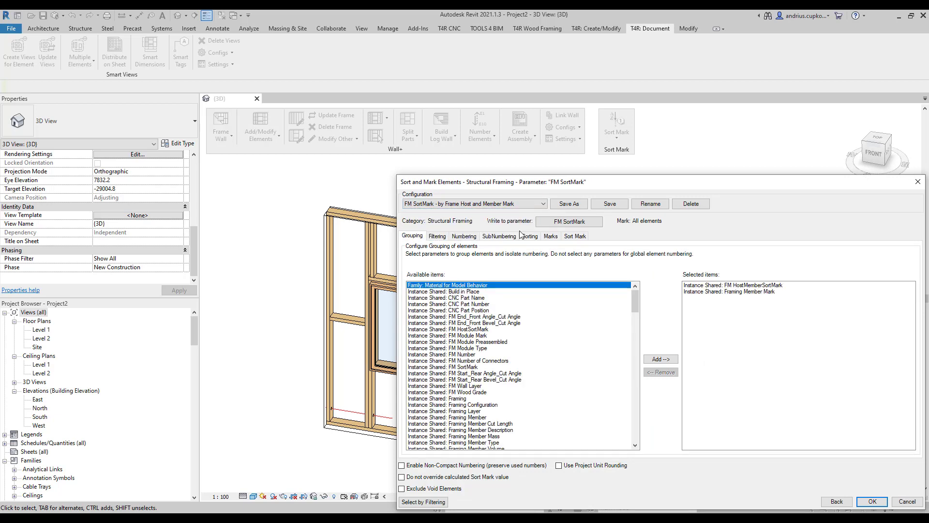
Review each configuration tab, then begin Save As with a new 'FM SortMark - by' name.
left_click(437, 237)
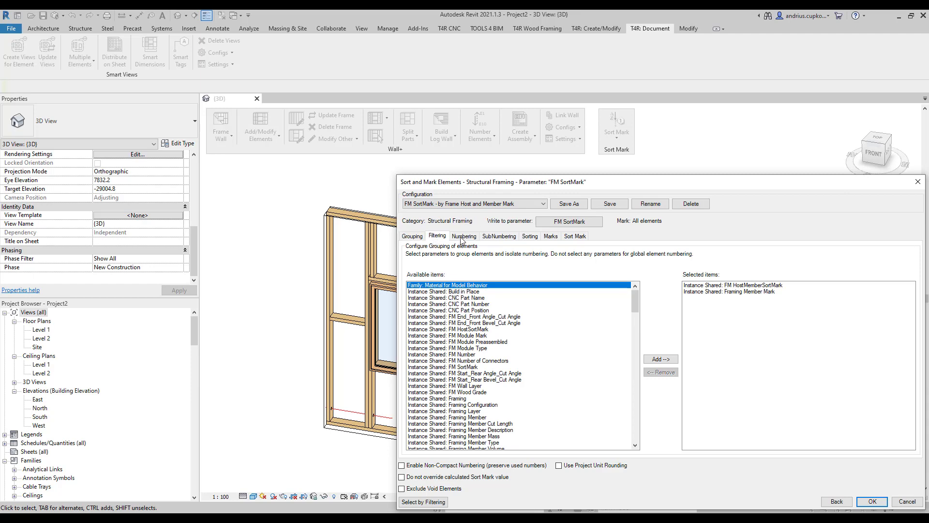
left_click(464, 237)
left_click(499, 237)
left_click(530, 237)
left_click(551, 237)
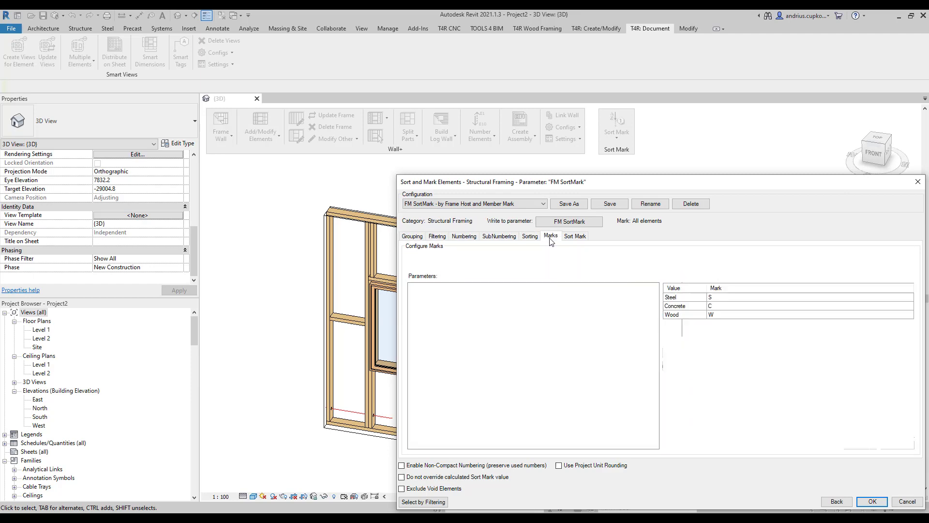
left_click(577, 236)
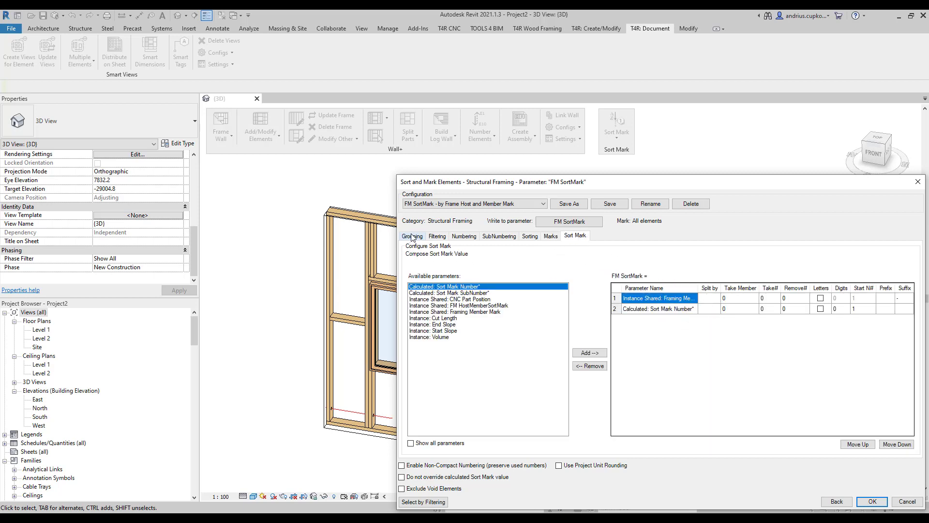
left_click(460, 239)
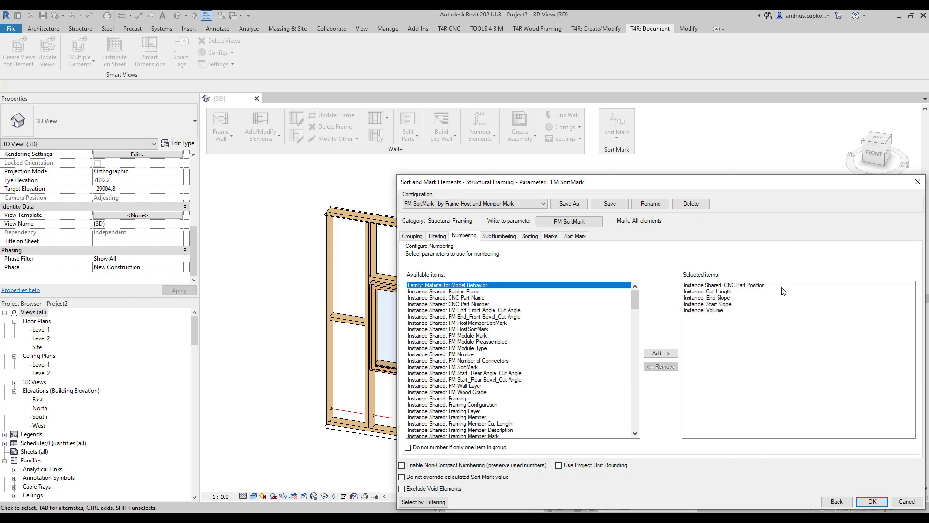
left_click(569, 204)
left_click(579, 199)
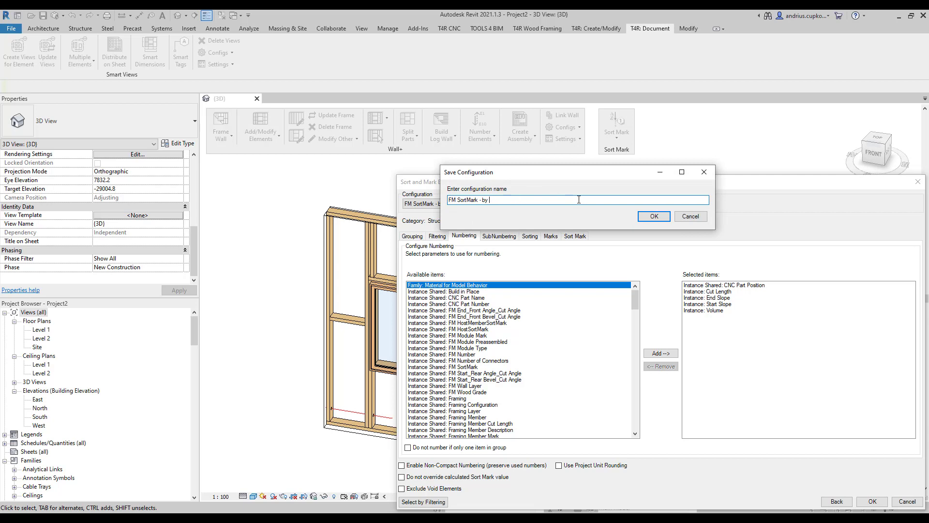
Save the copy as 'FM SortMark - by Id' and remove all existing numbering parameters.
left_click(654, 217)
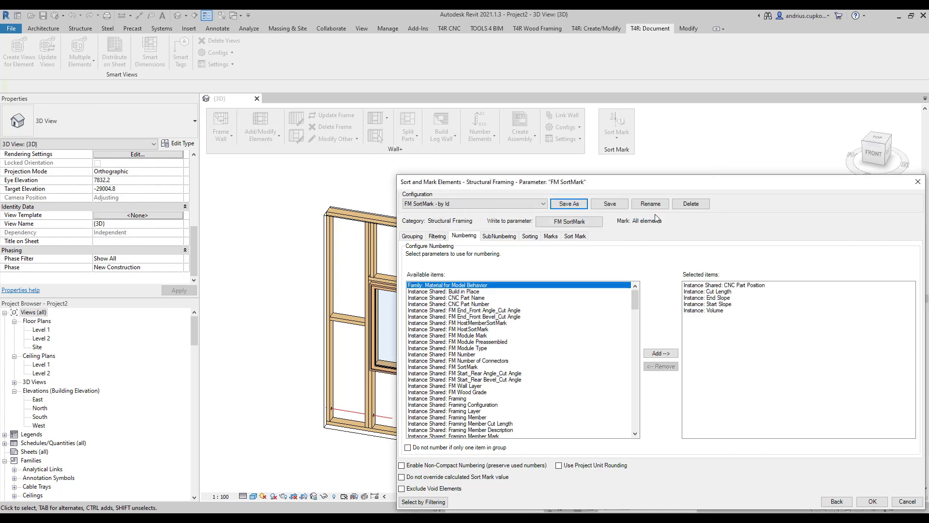
left_click(712, 311)
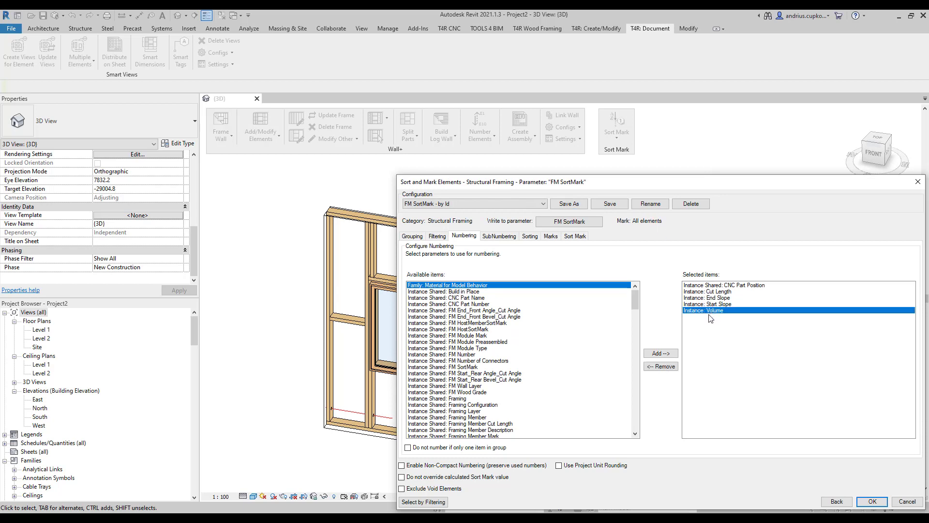
left_click(670, 367)
left_click(671, 367)
left_click(671, 367)
left_click(670, 367)
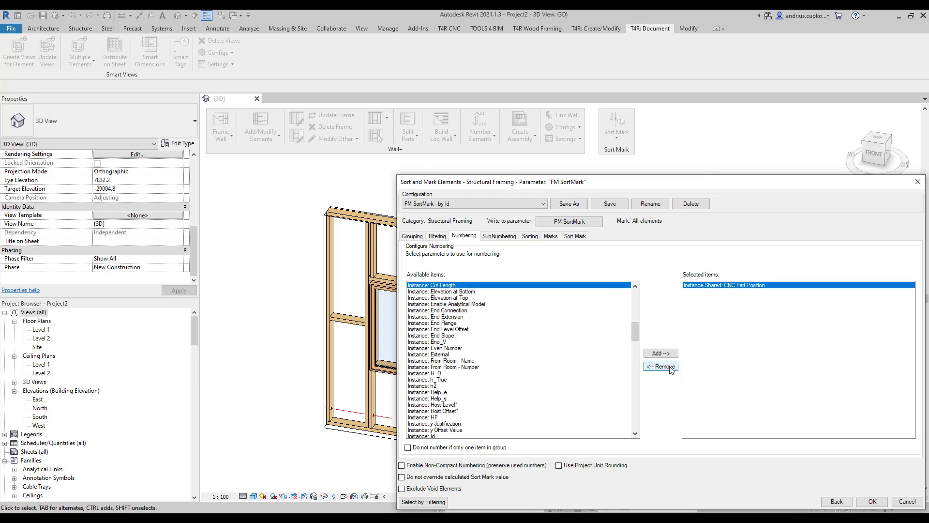
left_click(670, 367)
Add Instance: Id as the only numbering parameter.
scroll(581, 362, "down", 5)
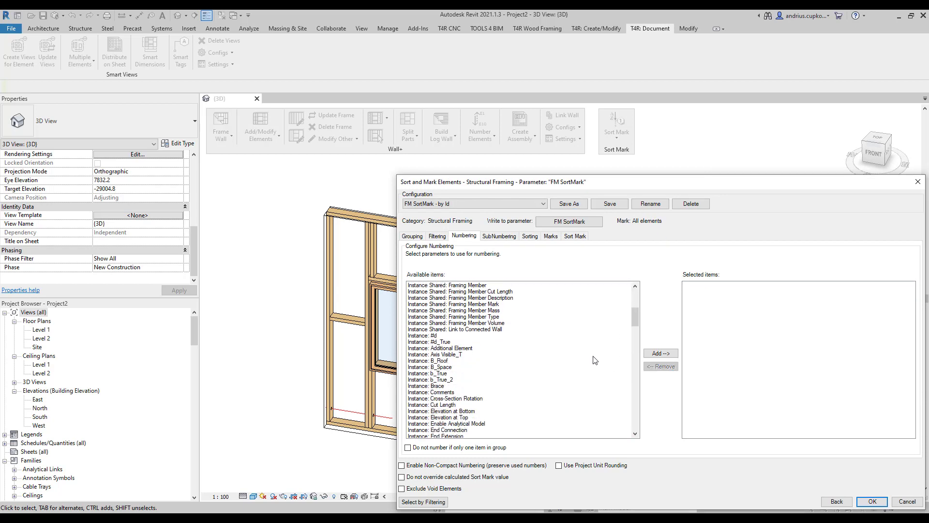
scroll(445, 347, "down", 8)
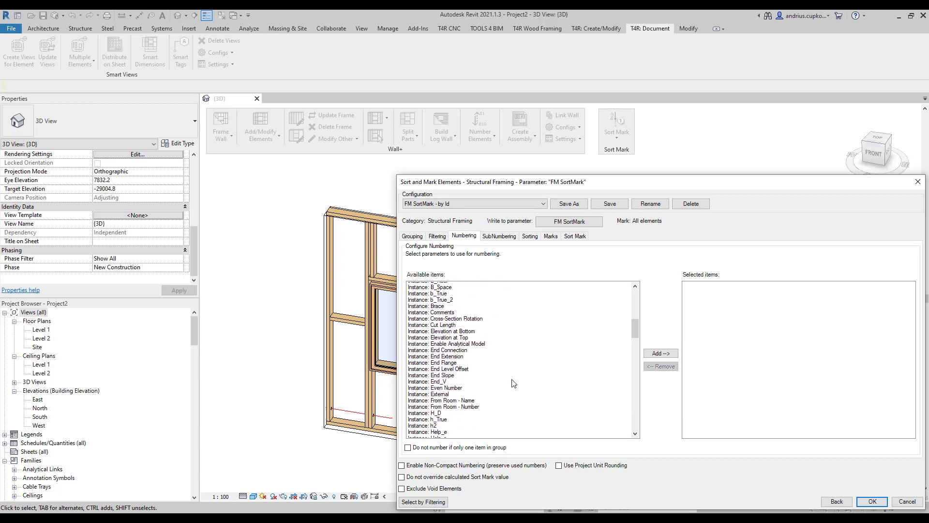
scroll(511, 380, "down", 2)
left_click(446, 367)
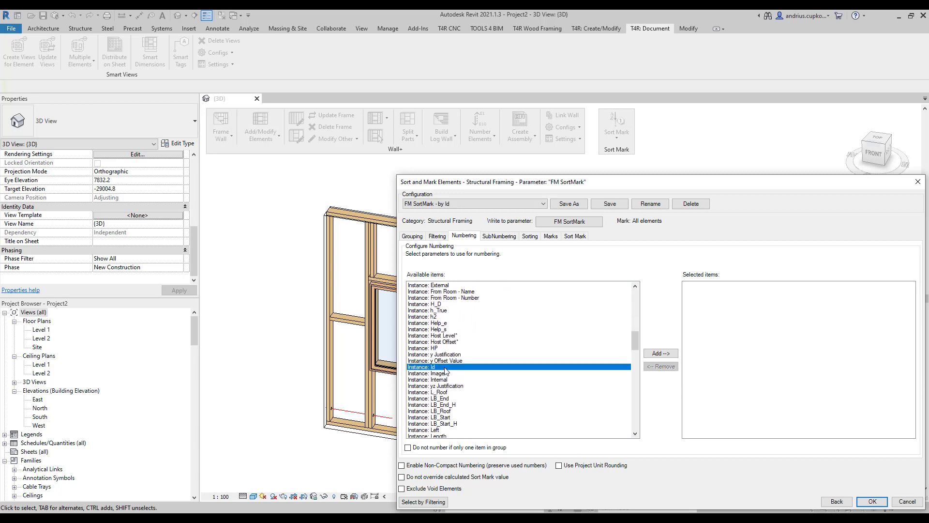
left_click(662, 354)
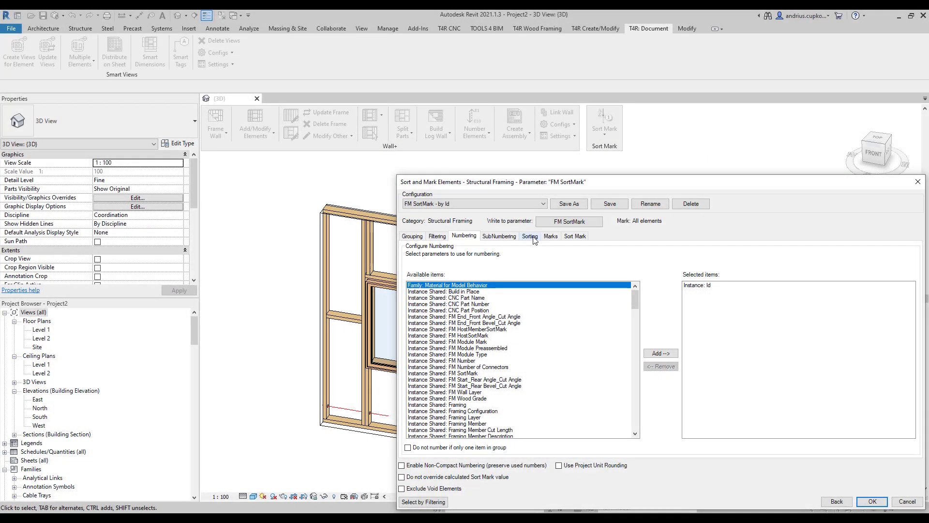
Replace the Cut Length sort parameter with Element position X*, save, and close Sort and Mark.
left_click(530, 236)
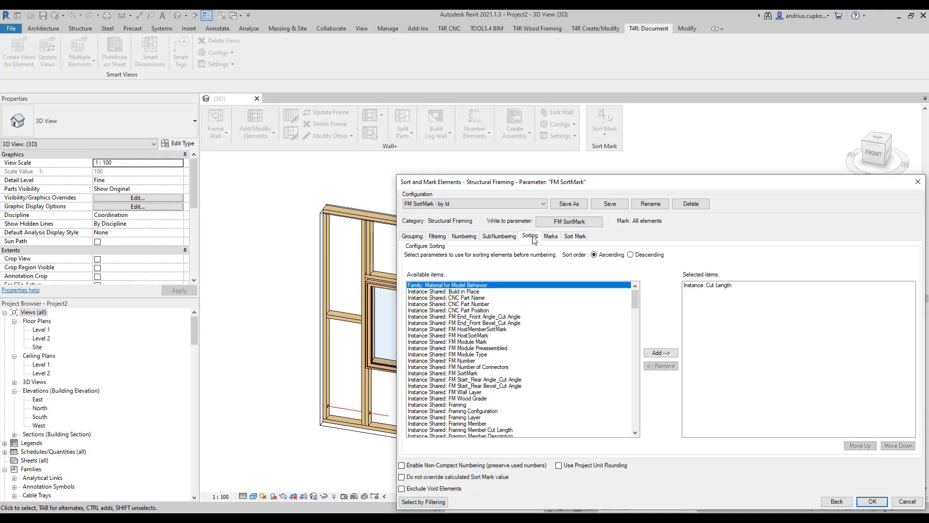
left_click(698, 285)
left_click(661, 365)
scroll(639, 324, "down", 5)
scroll(639, 323, "down", 3)
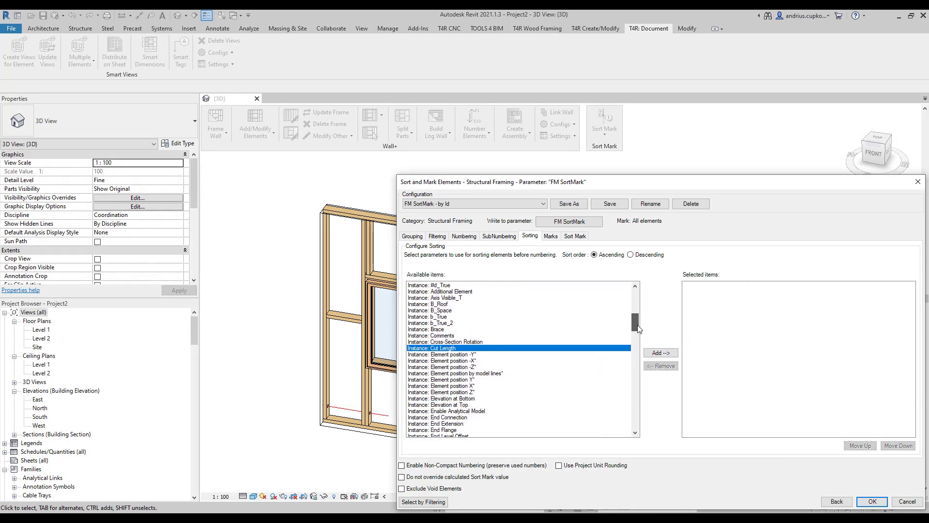
left_click(470, 386)
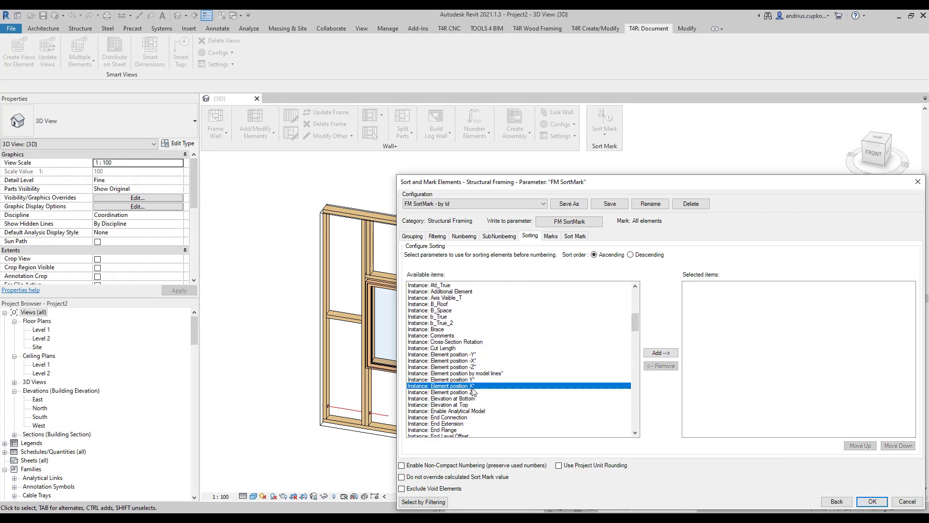
left_click(659, 353)
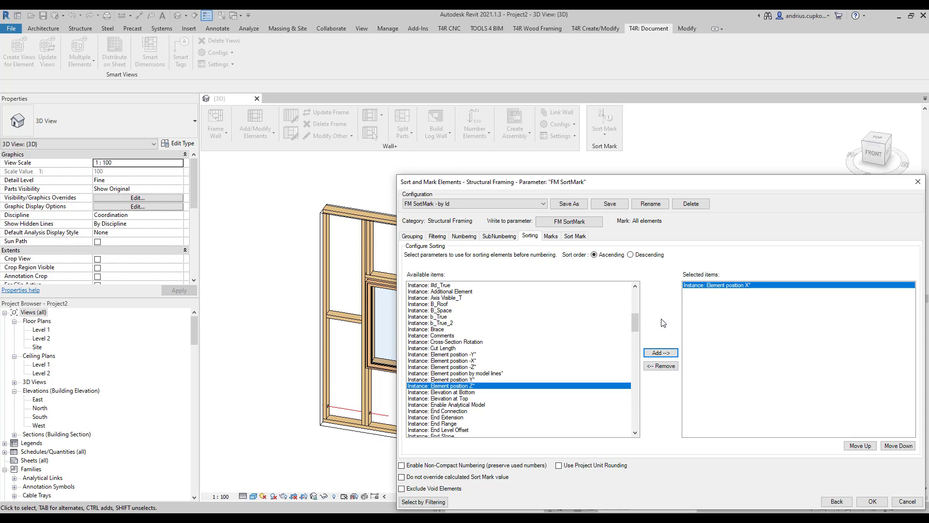
left_click(610, 203)
left_click(907, 502)
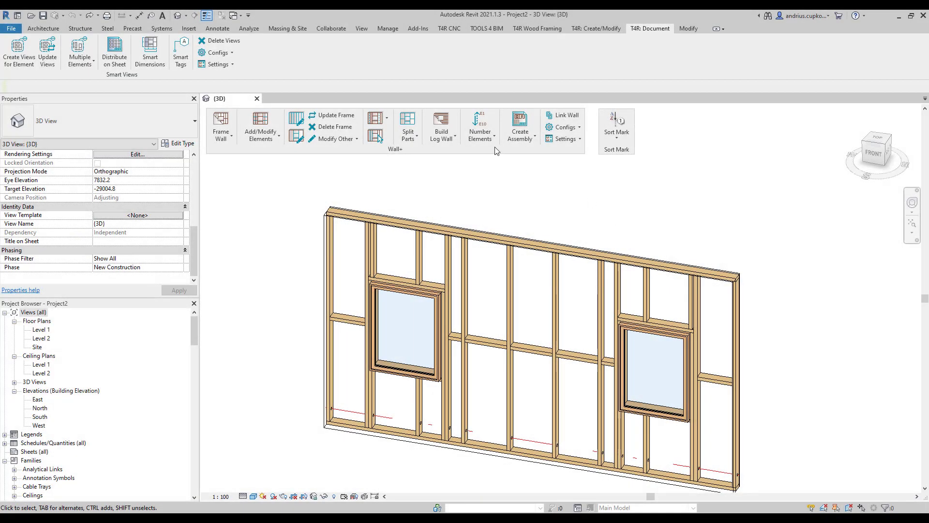
Make 'FM SortMark - by Id' the first Structural Framing sort mark configuration and save the numbering setup.
left_click(491, 139)
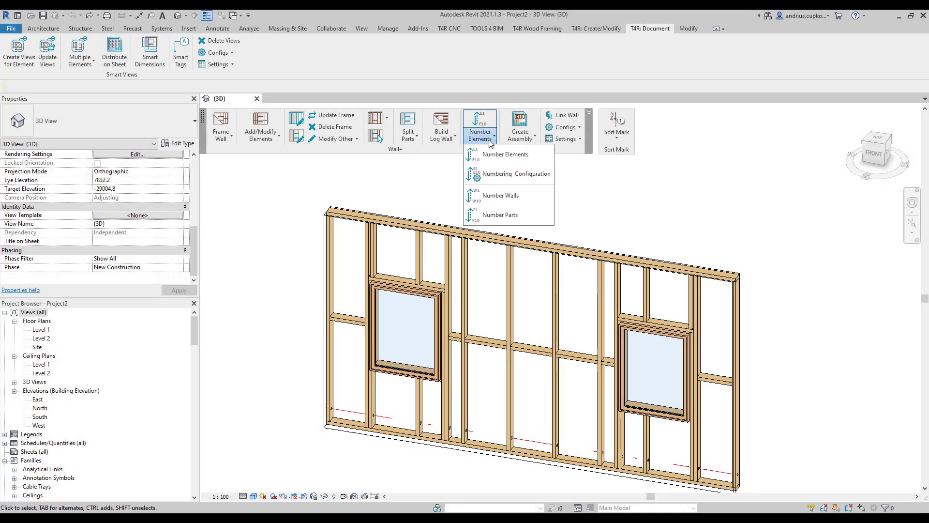
left_click(504, 173)
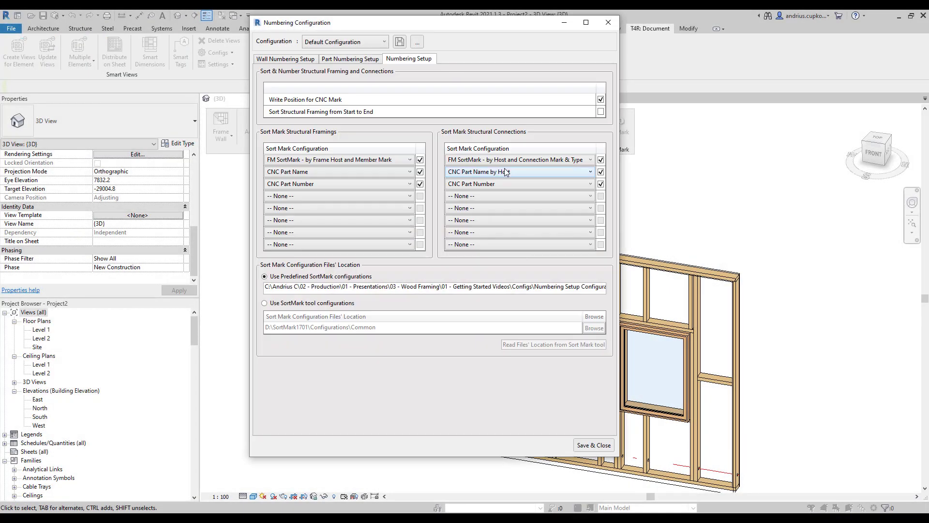
left_click(399, 160)
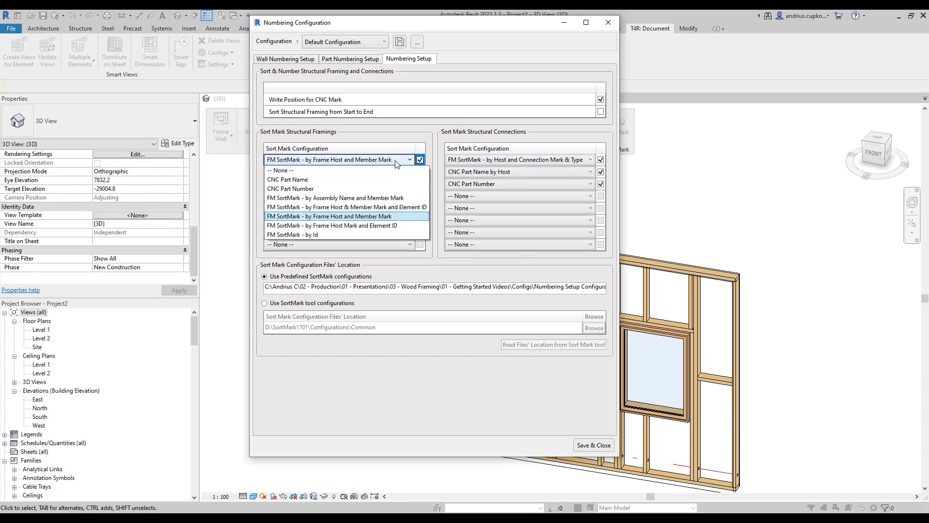
left_click(313, 234)
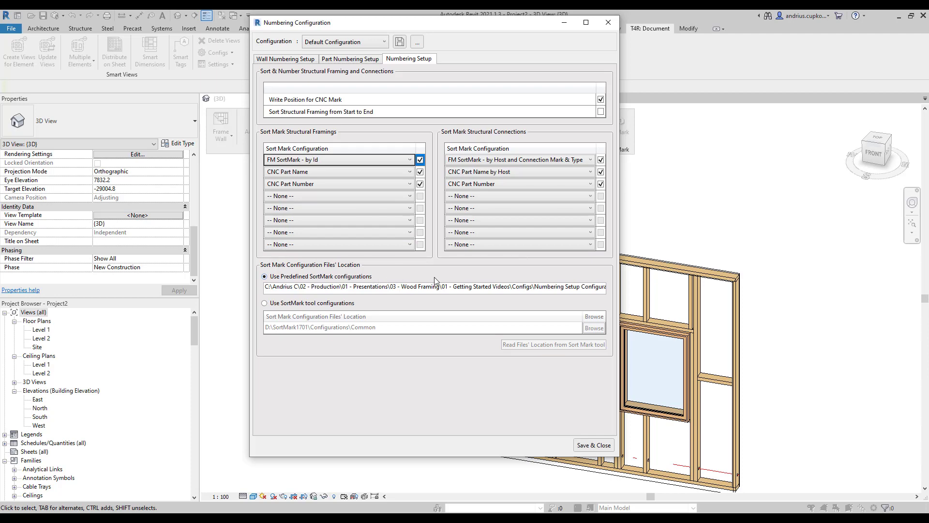
left_click(594, 448)
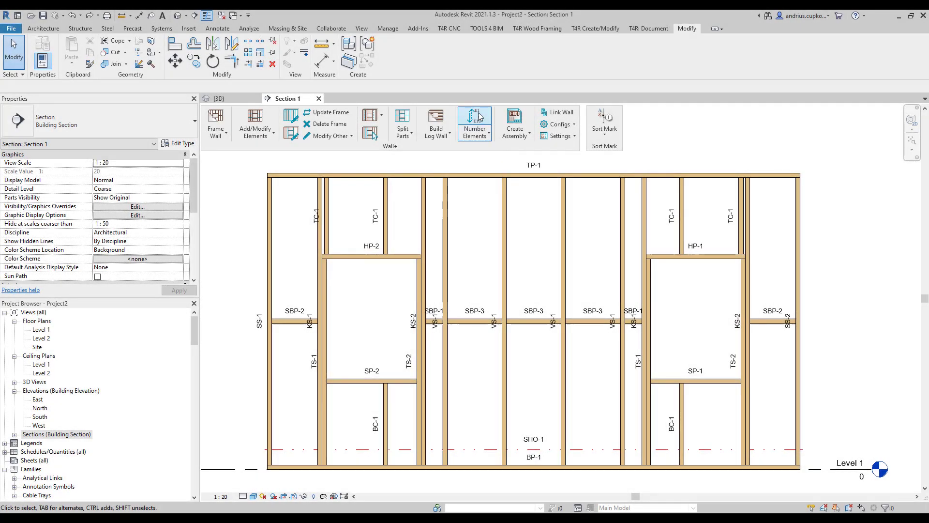
Run Number Elements on the wall framing, then check the VS-2 stud's properties and select the SBP-4 tag.
left_click(474, 124)
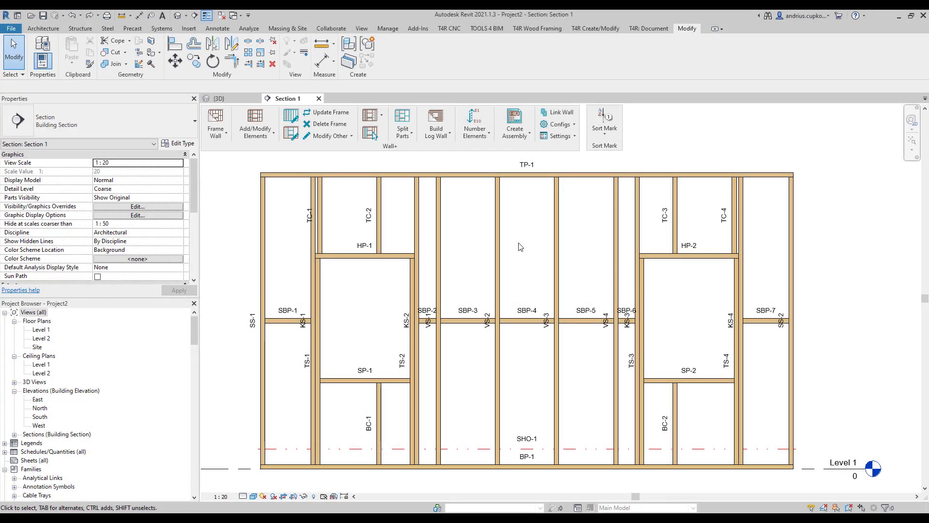
left_click(498, 239)
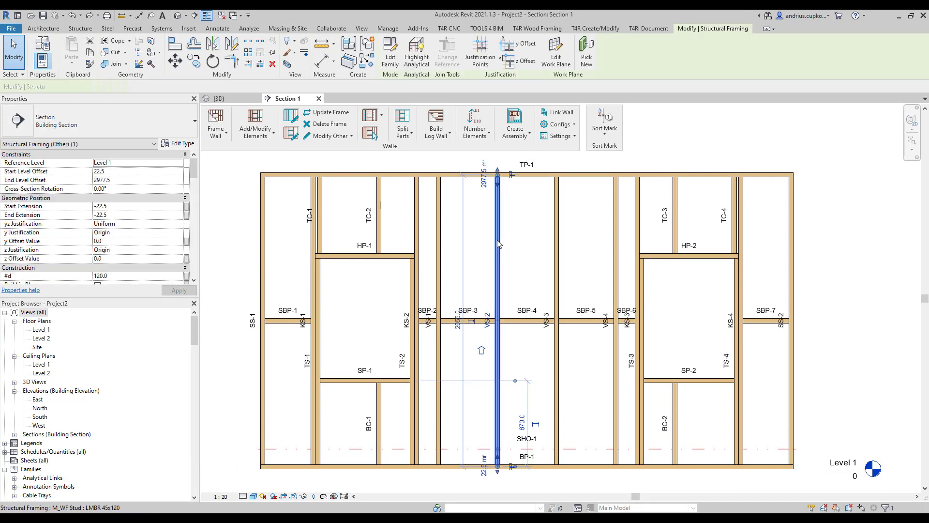
scroll(130, 223, "down", 10)
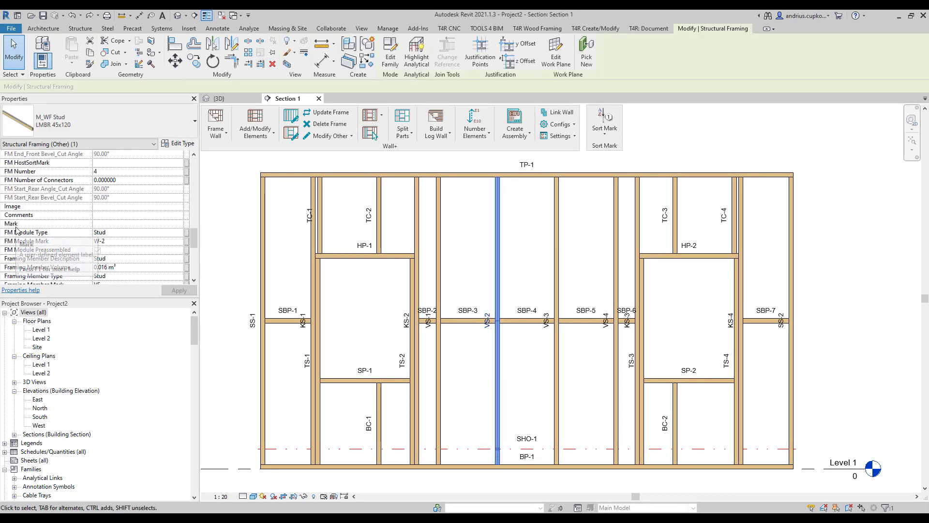
left_click(527, 311)
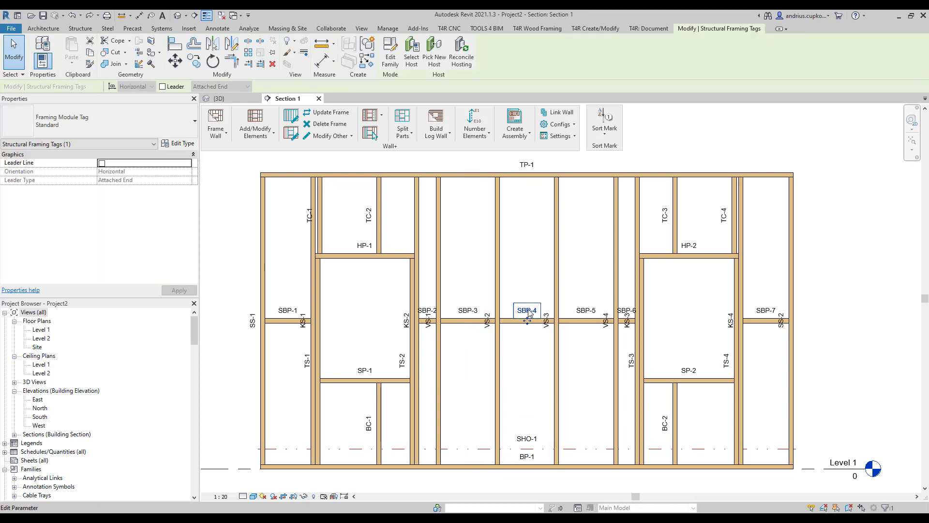
In the tag family, replace the label's FM SortMark parameter with Mark and load the tag into the project.
left_click(386, 66)
left_click(482, 260)
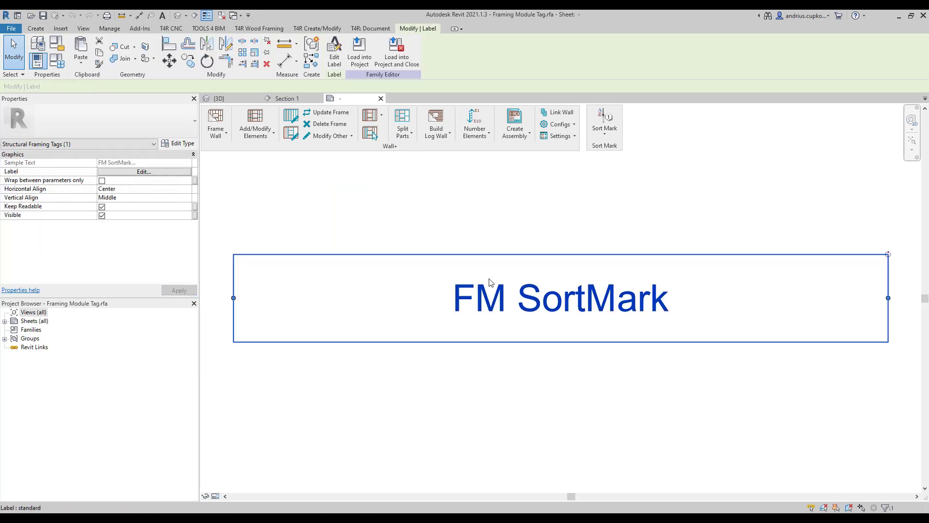
left_click(335, 52)
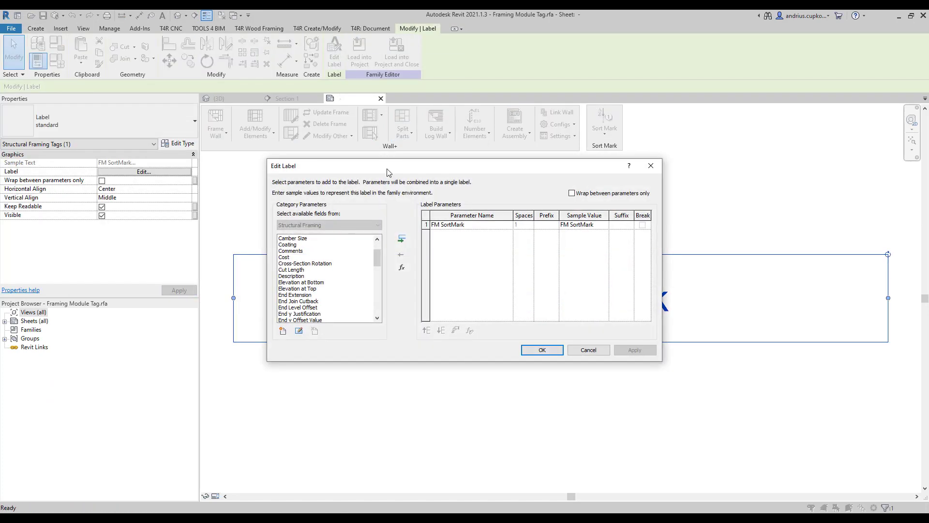
left_click(447, 227)
left_click(403, 254)
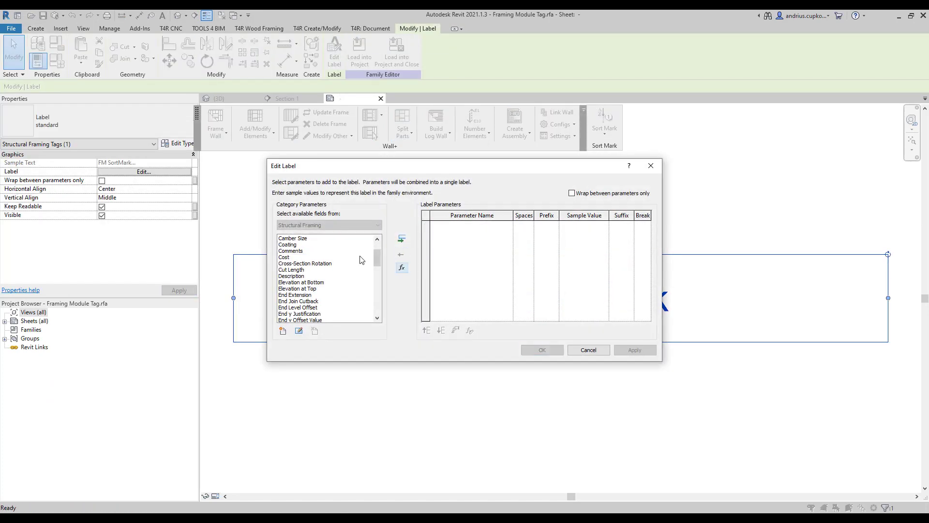
scroll(289, 305, "down", 4)
left_click(286, 306)
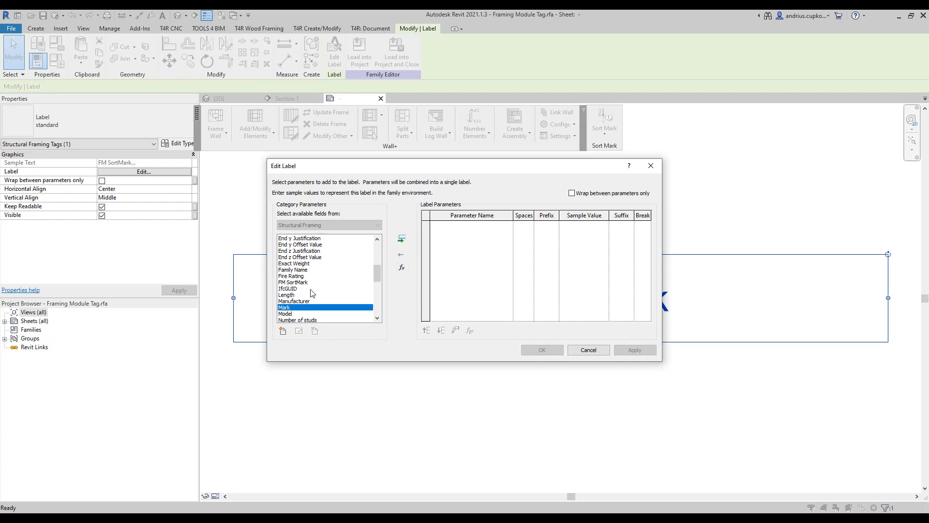
left_click(401, 239)
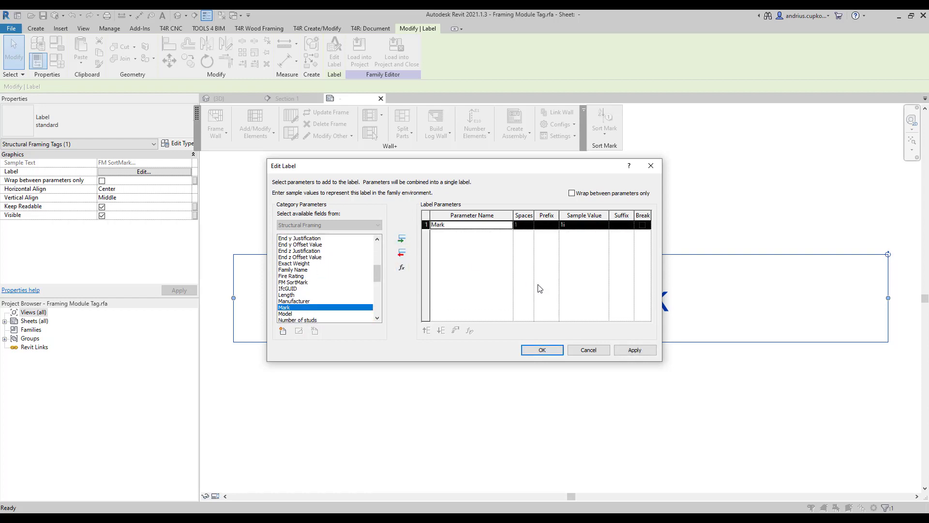
left_click(554, 349)
left_click(352, 51)
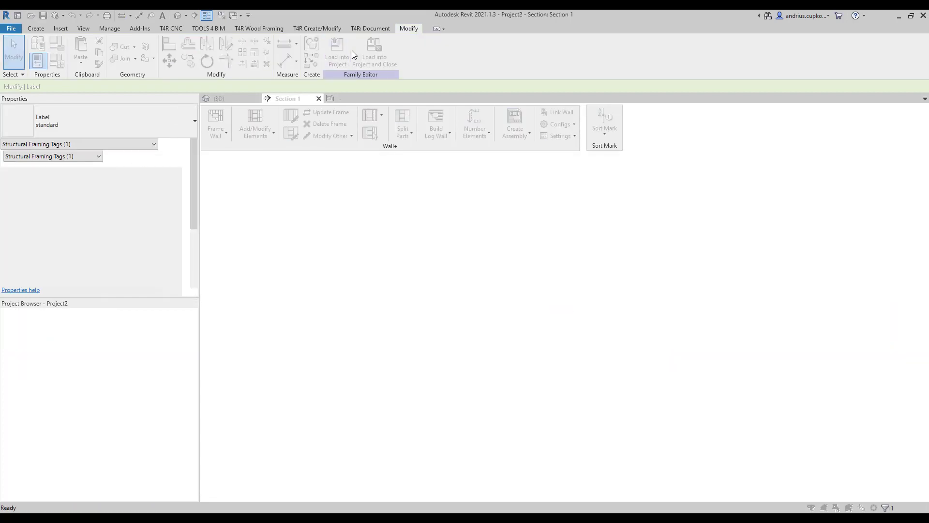
Overwrite the existing tag and write Sort Mark numbers into Mark for 101 Structural Framing elements.
left_click(429, 241)
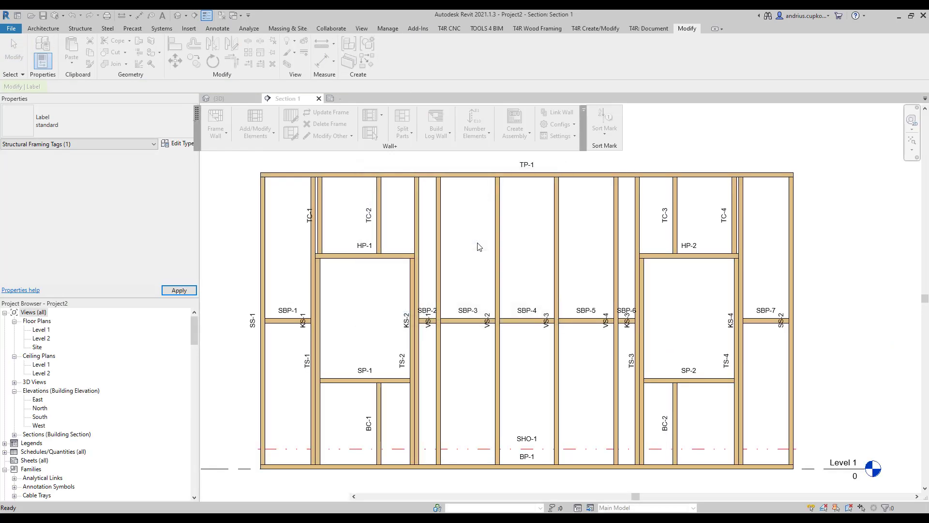
left_click(602, 138)
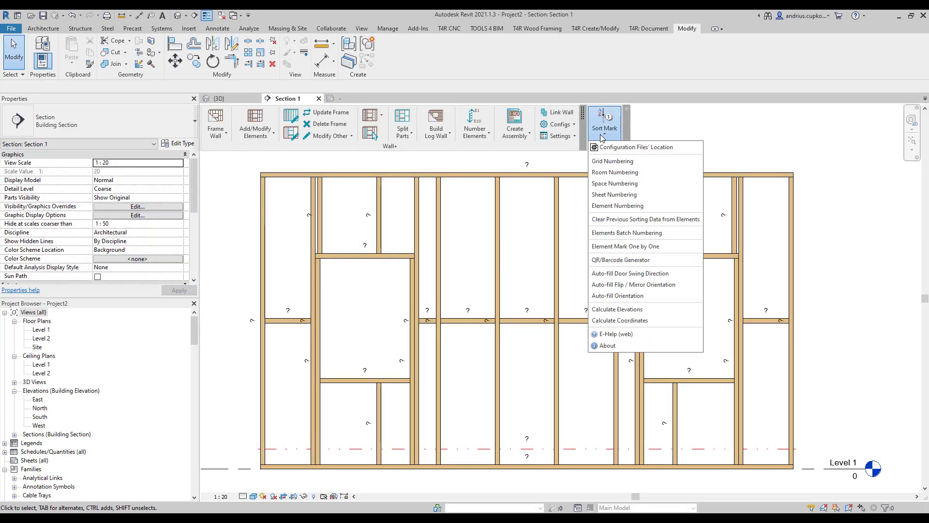
left_click(658, 207)
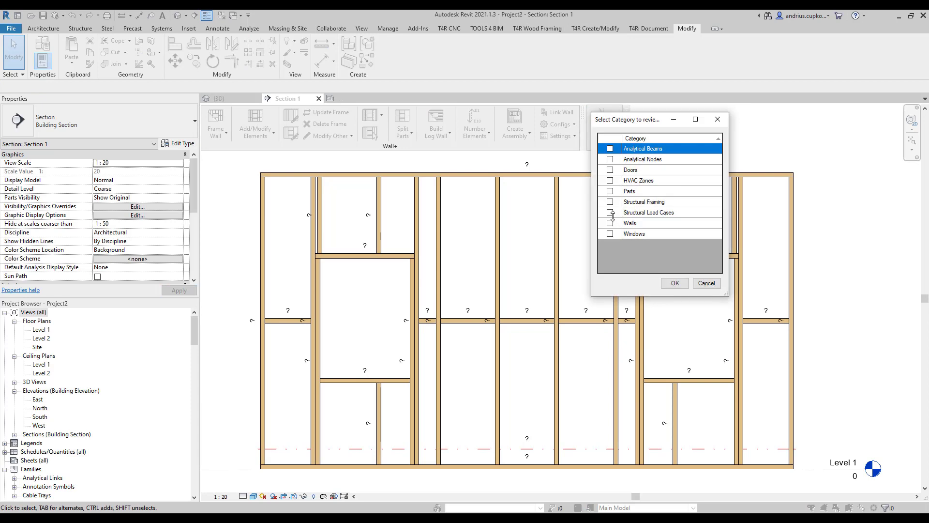
left_click(611, 202)
left_click(675, 283)
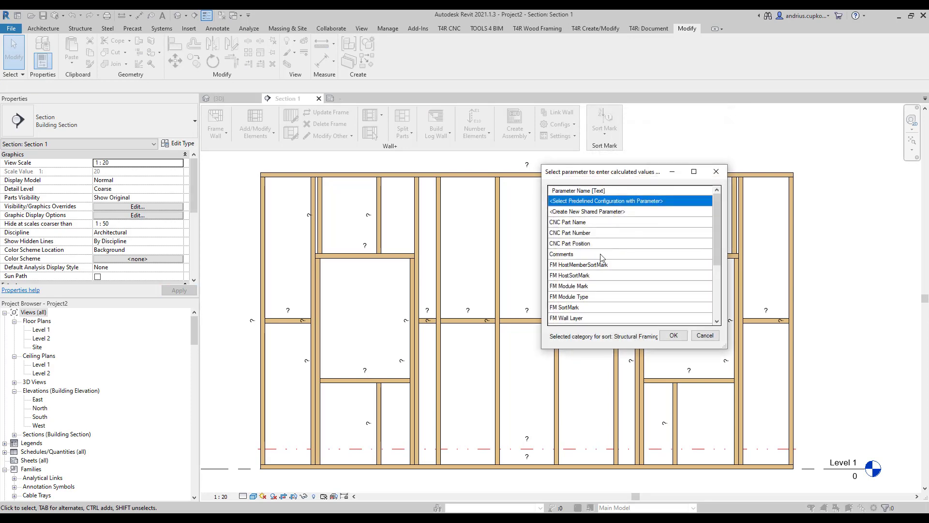
scroll(600, 271, "down", 5)
left_click(576, 317)
left_click(673, 335)
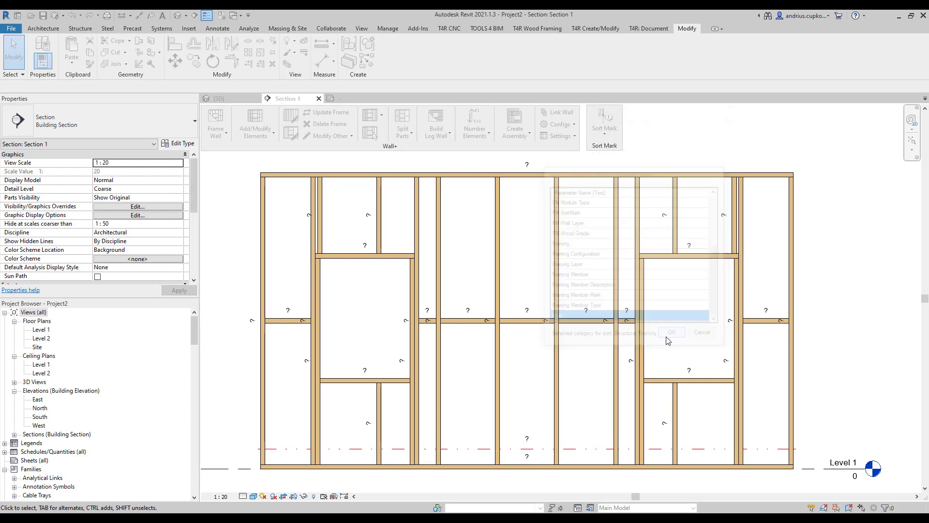
left_click(872, 493)
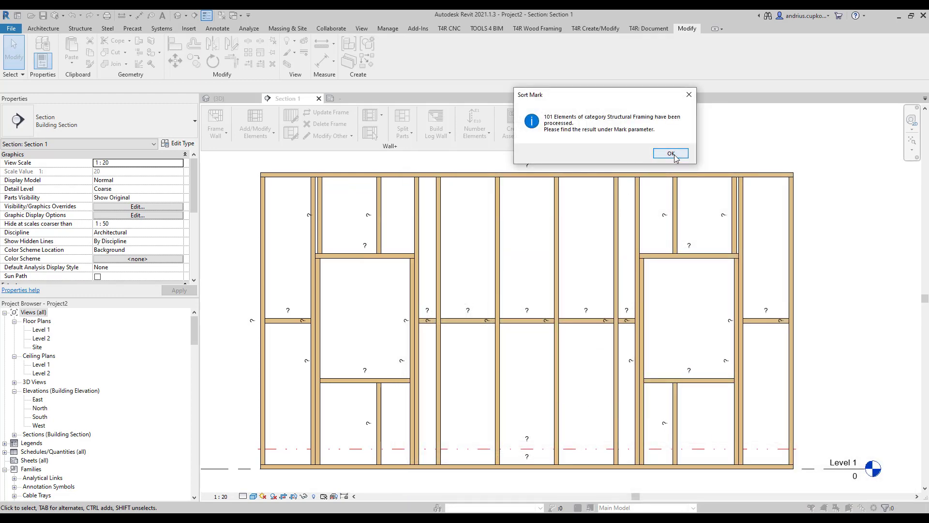
left_click(671, 153)
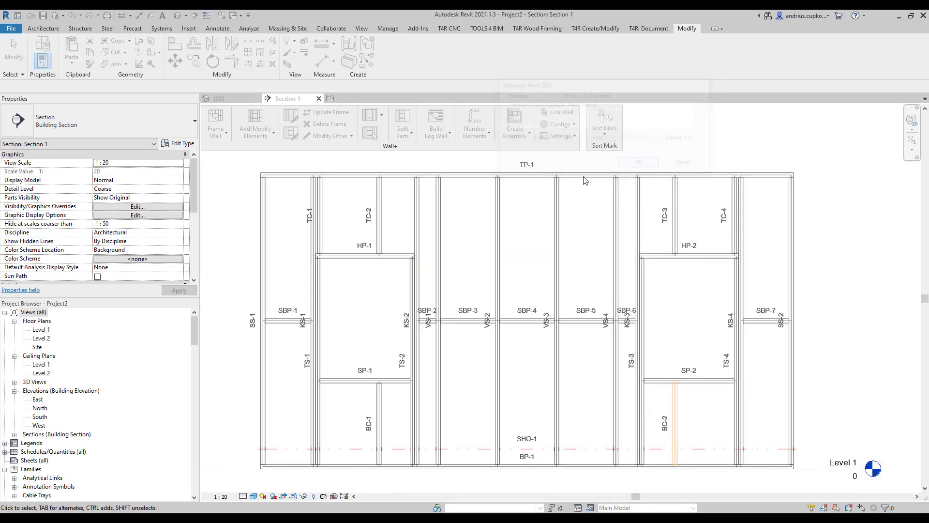